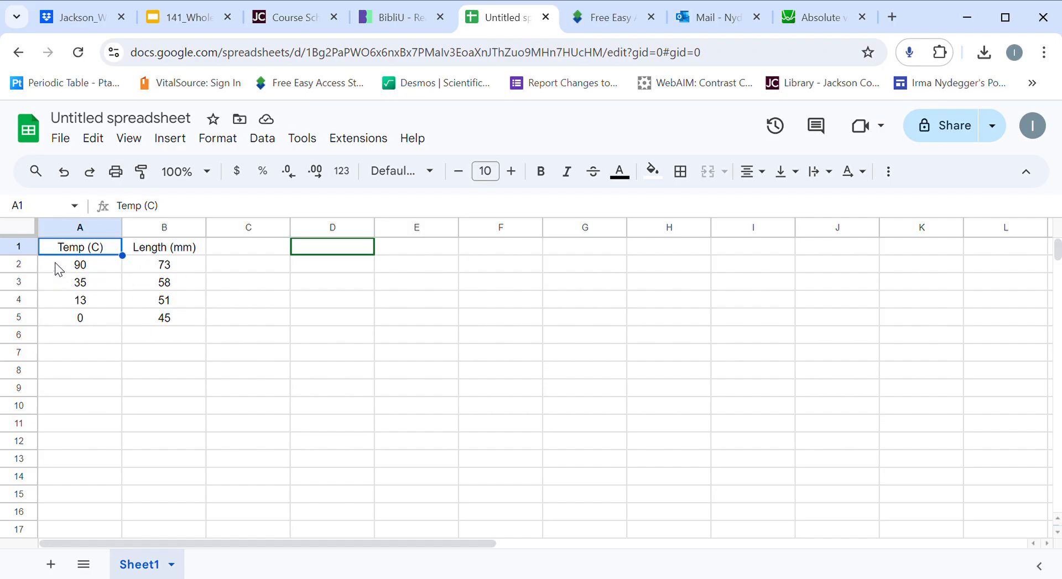
Insert a chart from the temperature and length data in A2:B5 and move it beside the data so both columns show
{"action": "left_click", "coordinate": [58, 271]}
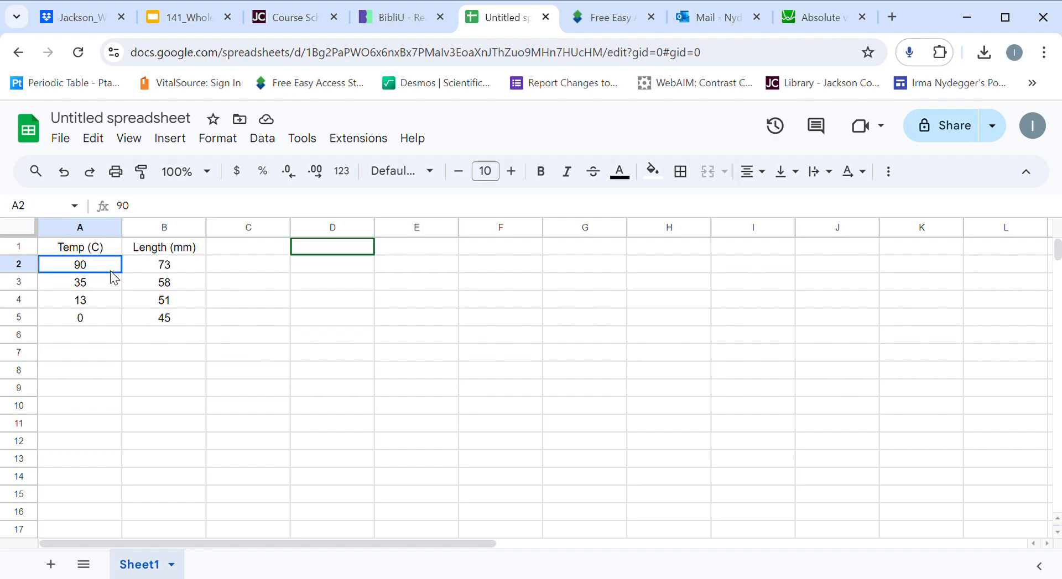
{"action": "left_click_drag", "start_coordinate": [109, 271], "coordinate": [181, 325]}
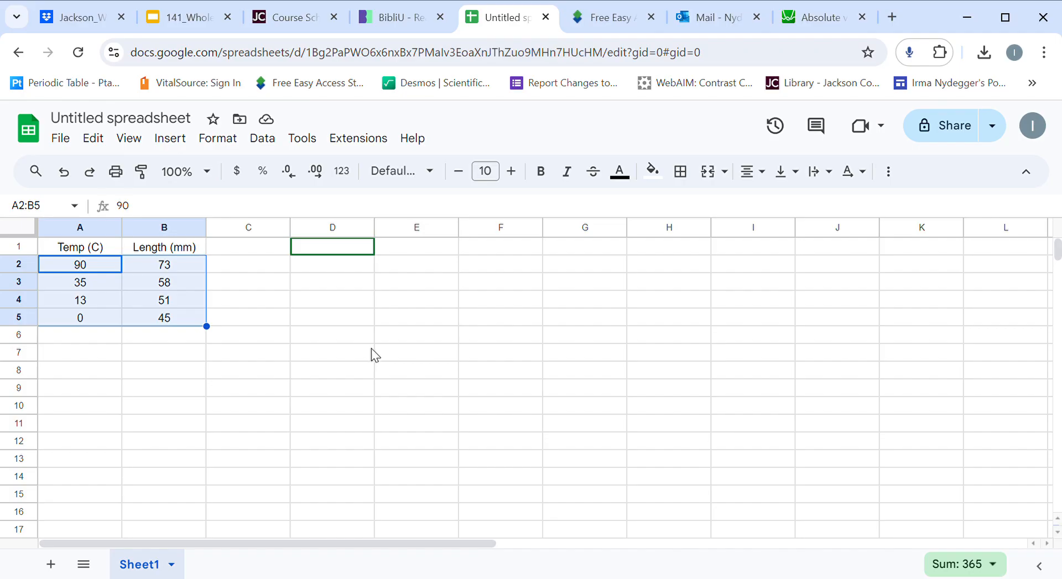
{"action": "left_click", "coordinate": [170, 138]}
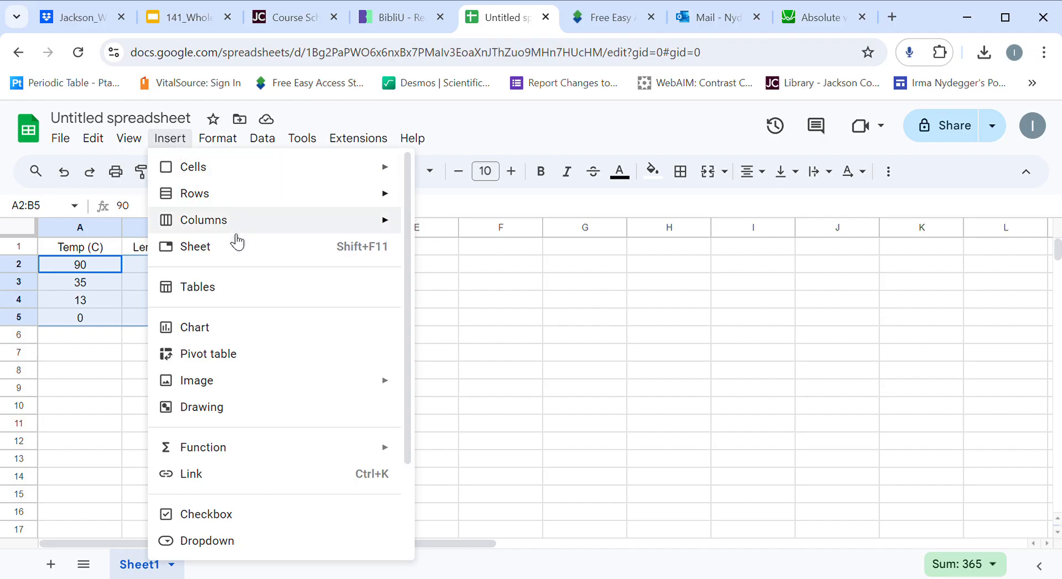
{"action": "left_click", "coordinate": [230, 339]}
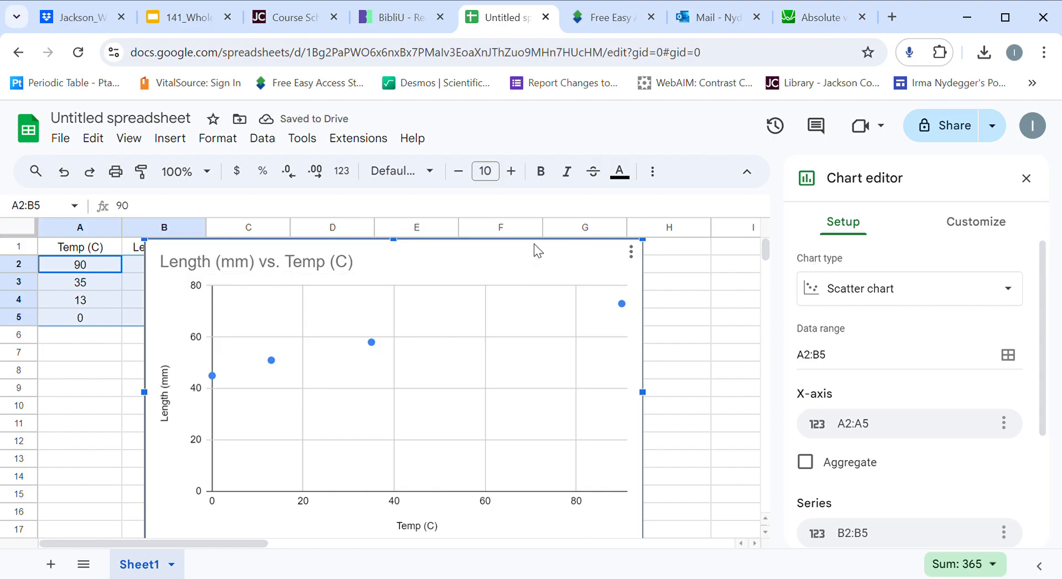
{"action": "left_click_drag", "start_coordinate": [533, 253], "coordinate": [641, 223]}
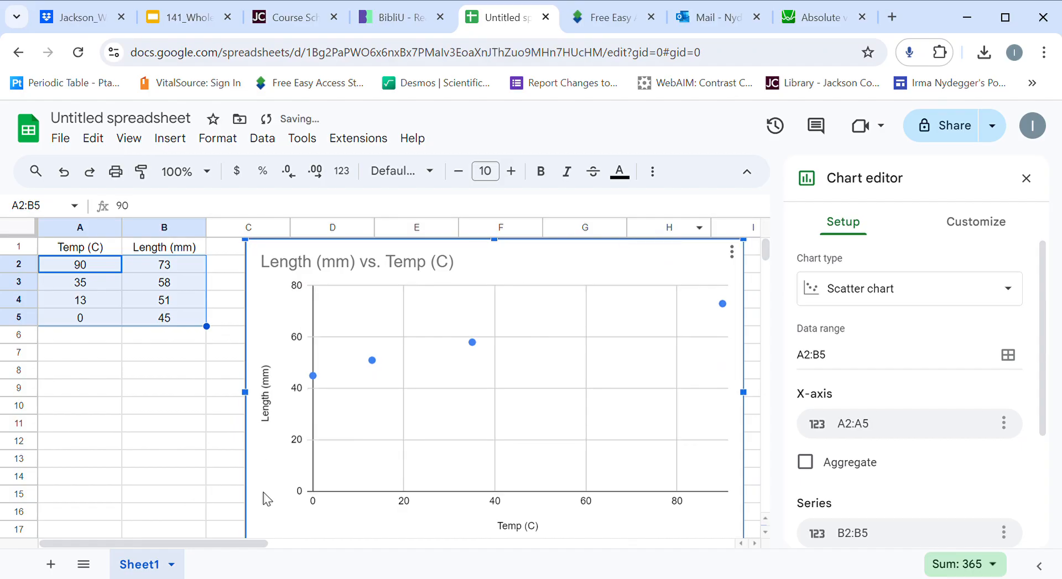
Try the Line chart and Smooth line chart types on the length versus temperature chart
{"action": "left_click", "coordinate": [881, 302]}
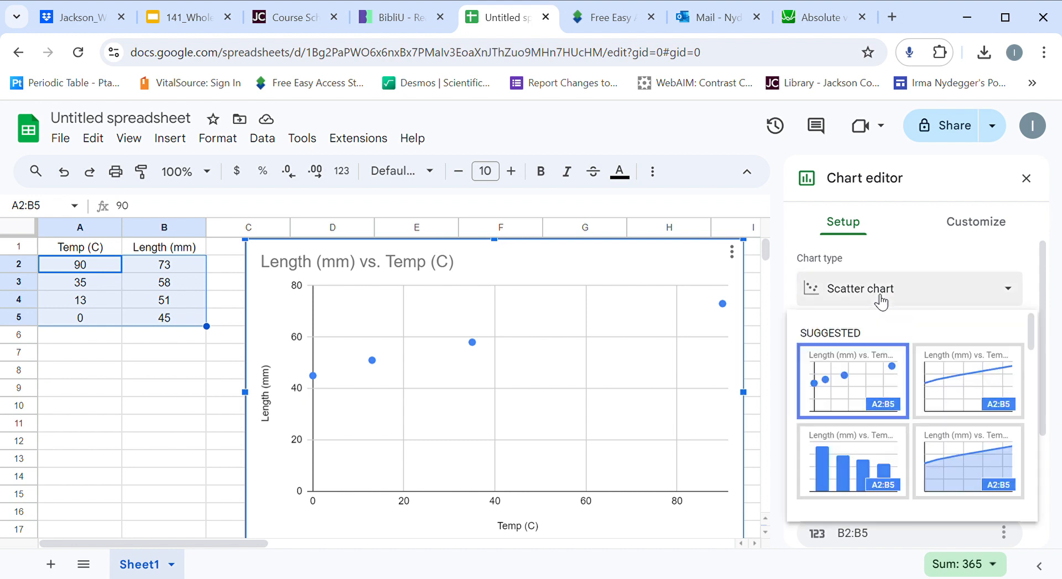
{"action": "left_click", "coordinate": [975, 383]}
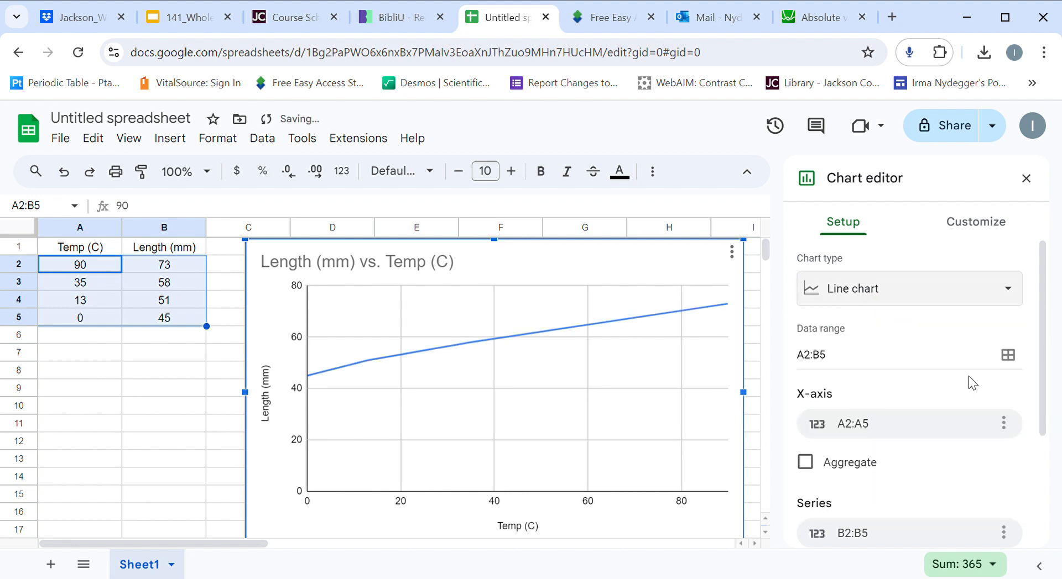
{"action": "left_click", "coordinate": [929, 285]}
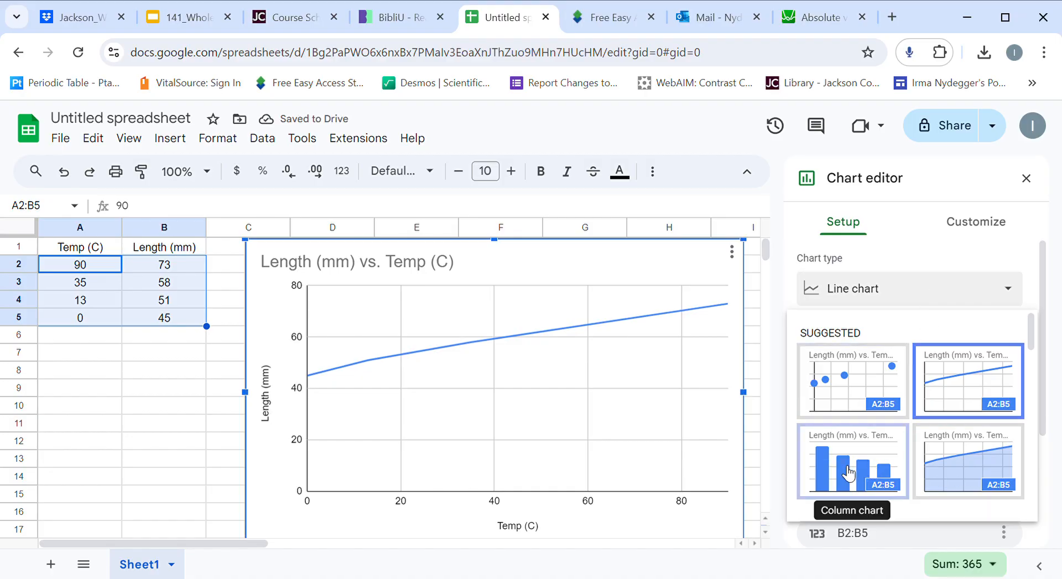
{"action": "scroll", "coordinate": [879, 450], "scroll_direction": "down", "scroll_amount": 3}
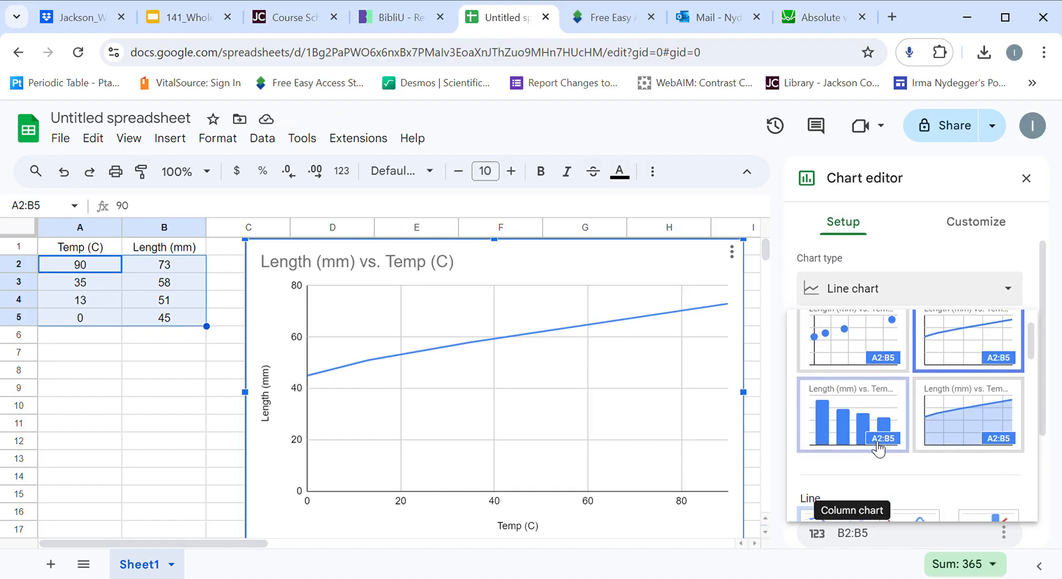
{"action": "scroll", "coordinate": [878, 449], "scroll_direction": "down", "scroll_amount": 1}
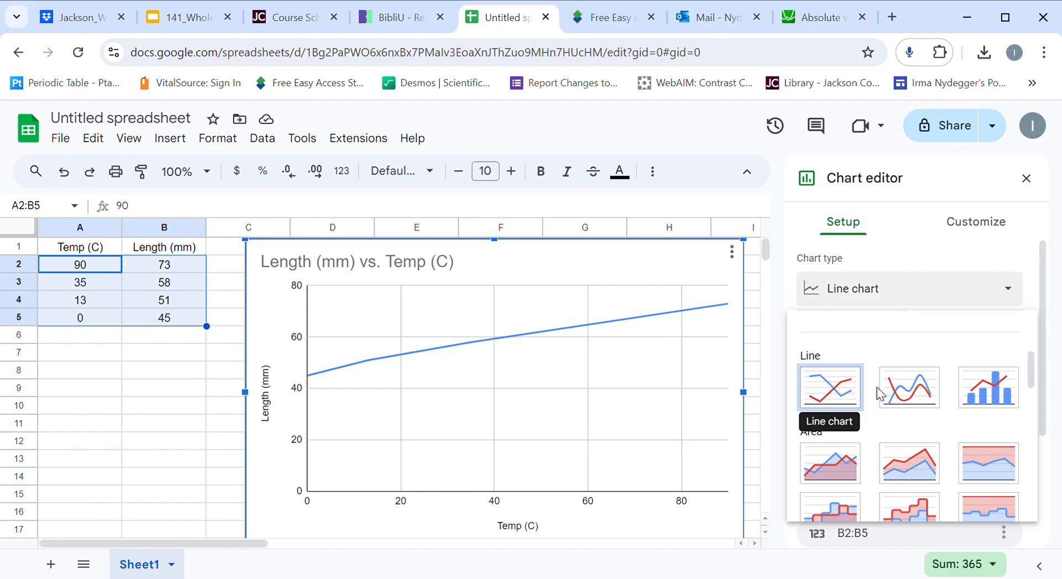
{"action": "left_click", "coordinate": [929, 390]}
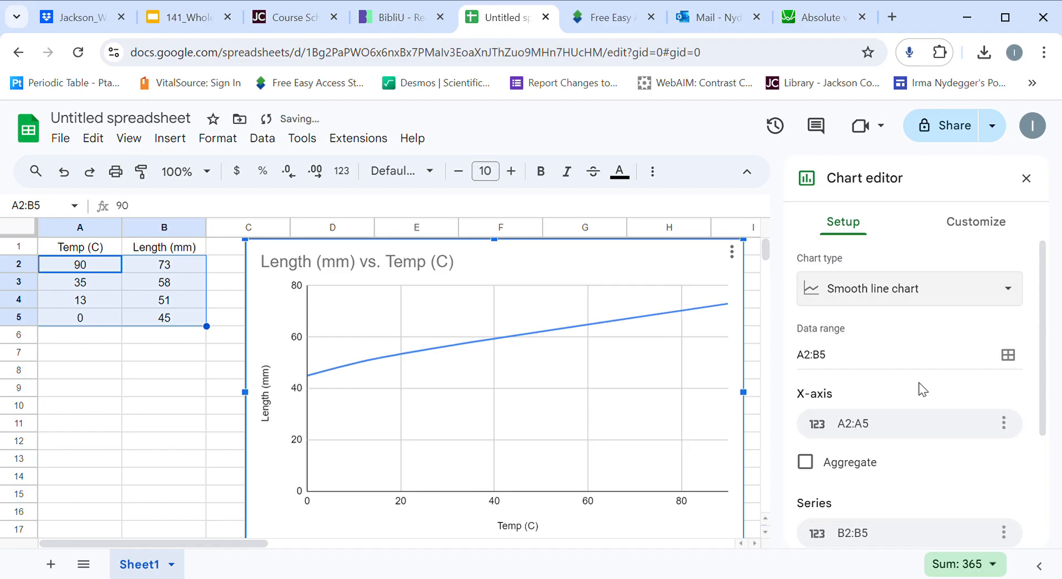
Browse the available chart types and set the chart back to a Scatter chart
{"action": "left_click", "coordinate": [877, 294]}
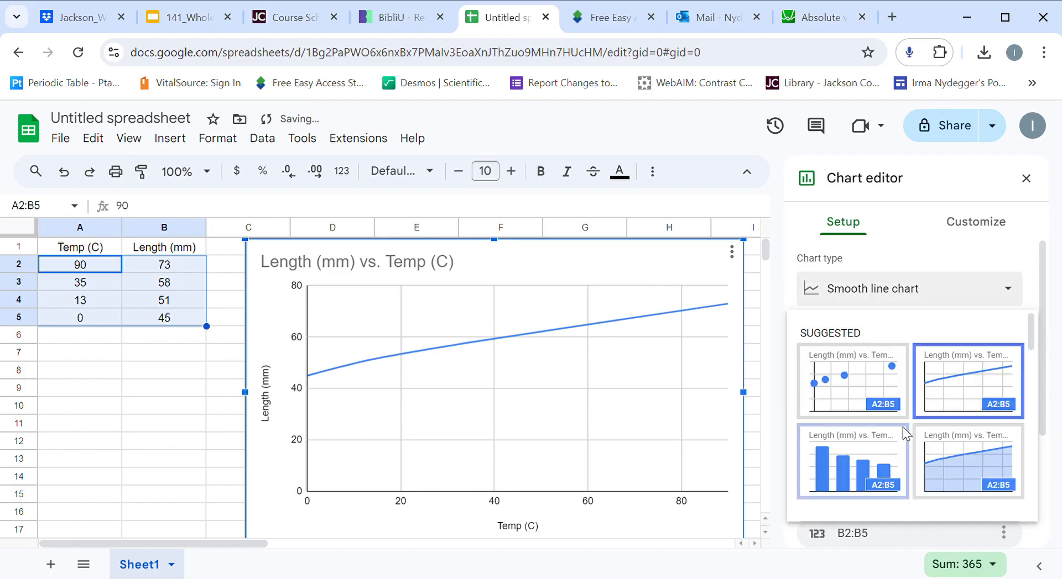
{"action": "scroll", "coordinate": [902, 432], "scroll_direction": "down", "scroll_amount": 3}
{"action": "scroll", "coordinate": [899, 437], "scroll_direction": "down", "scroll_amount": 1}
{"action": "scroll", "coordinate": [902, 481], "scroll_direction": "down", "scroll_amount": 4}
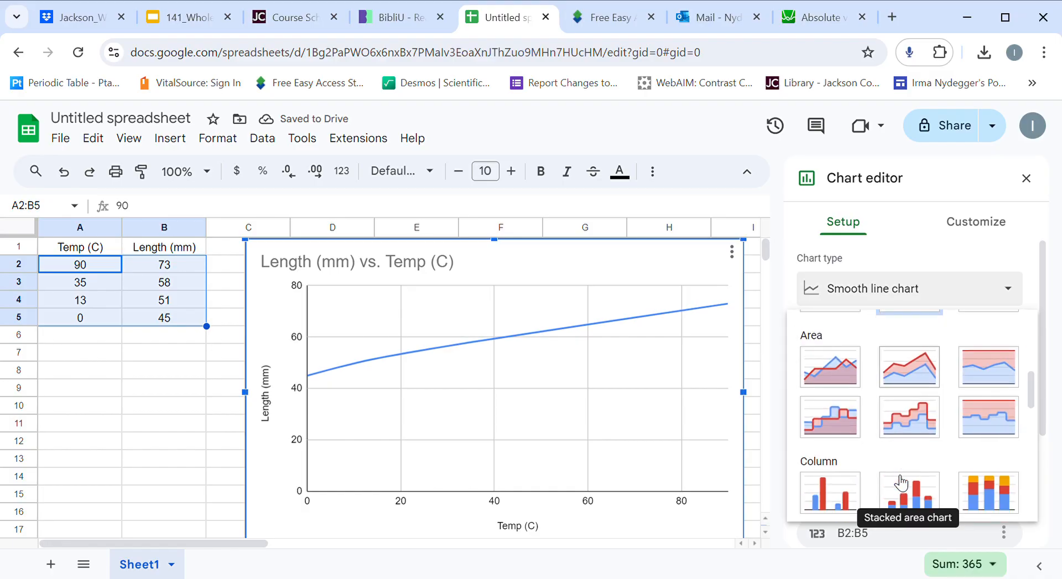
{"action": "scroll", "coordinate": [900, 482], "scroll_direction": "down", "scroll_amount": 4}
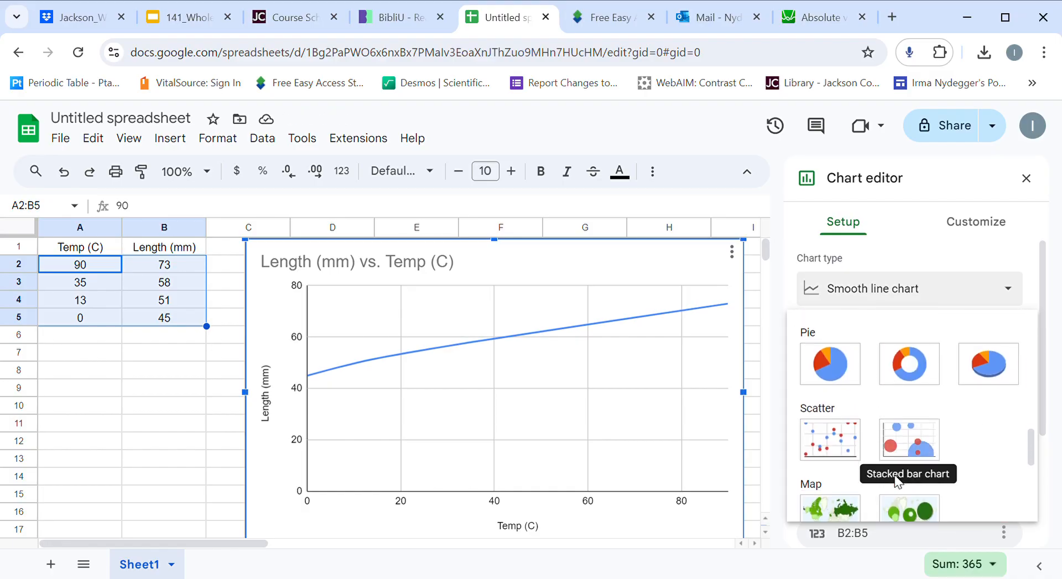
{"action": "scroll", "coordinate": [909, 381], "scroll_direction": "up", "scroll_amount": 12}
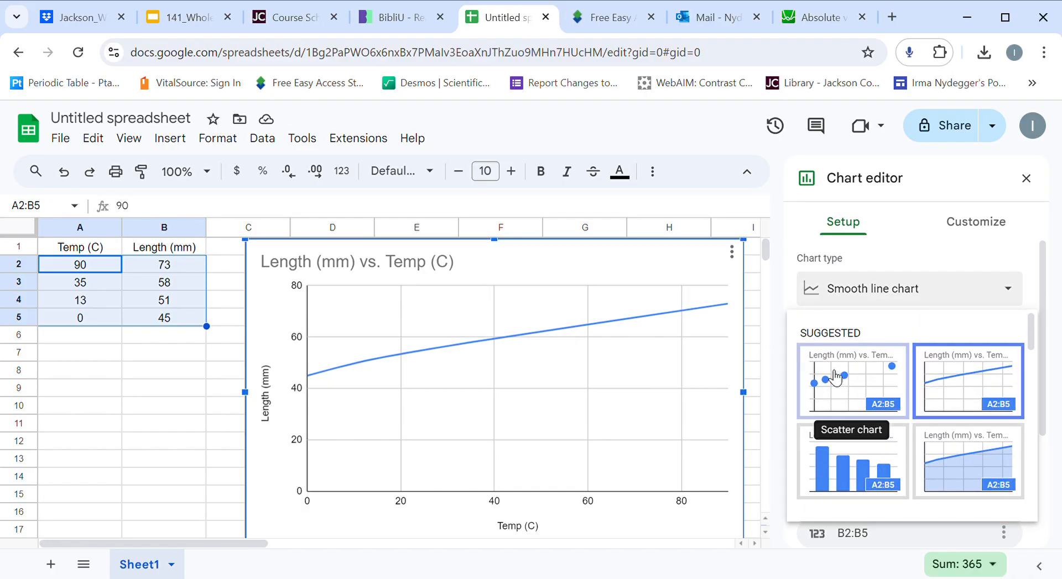
{"action": "left_click", "coordinate": [836, 379]}
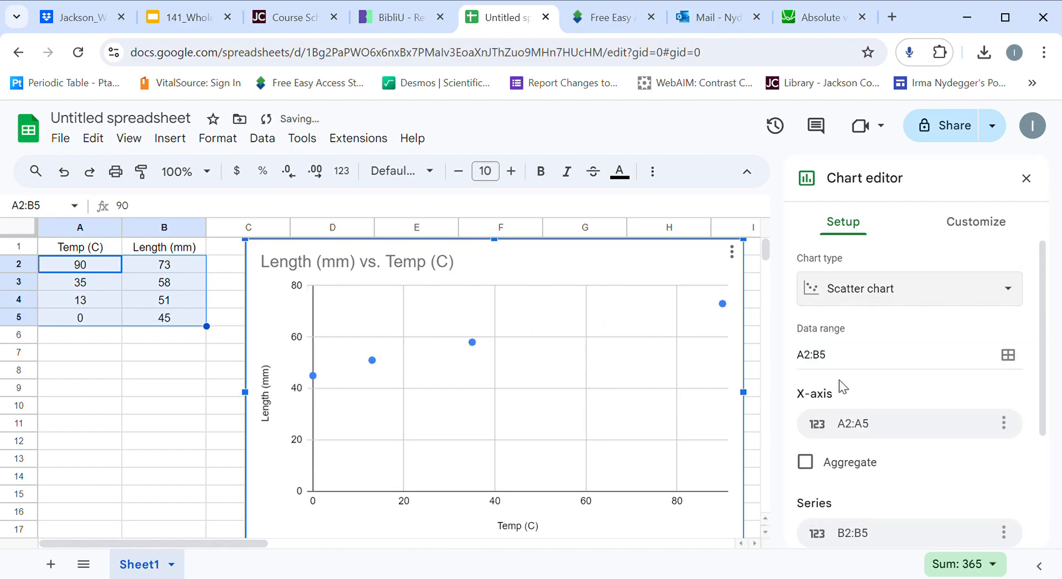
Center the chart title "Length (mm) vs. Temp (C)" above the plot
{"action": "scroll", "coordinate": [838, 380], "scroll_direction": "down", "scroll_amount": 2}
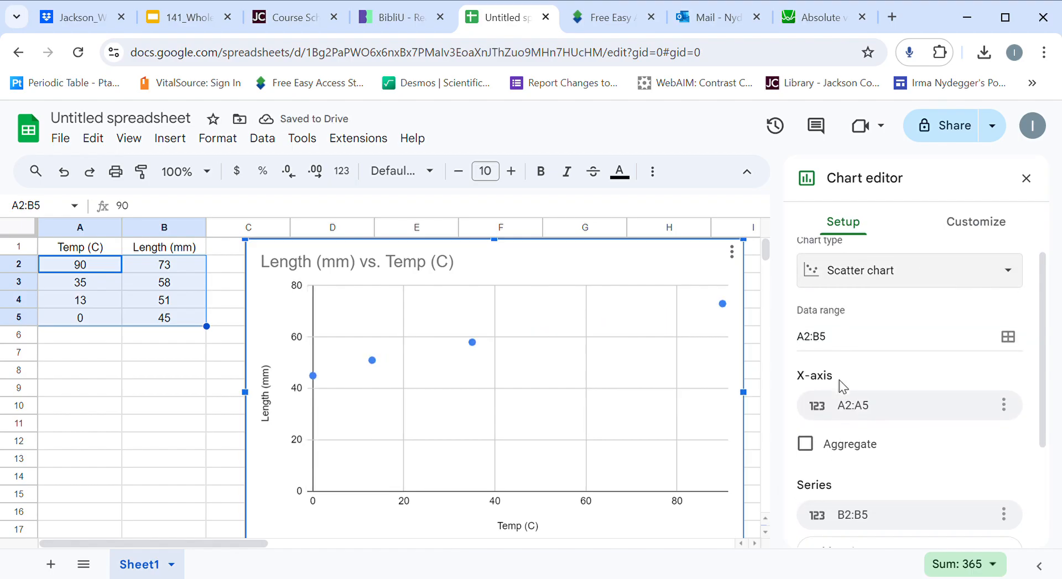
{"action": "scroll", "coordinate": [838, 382], "scroll_direction": "down", "scroll_amount": 2}
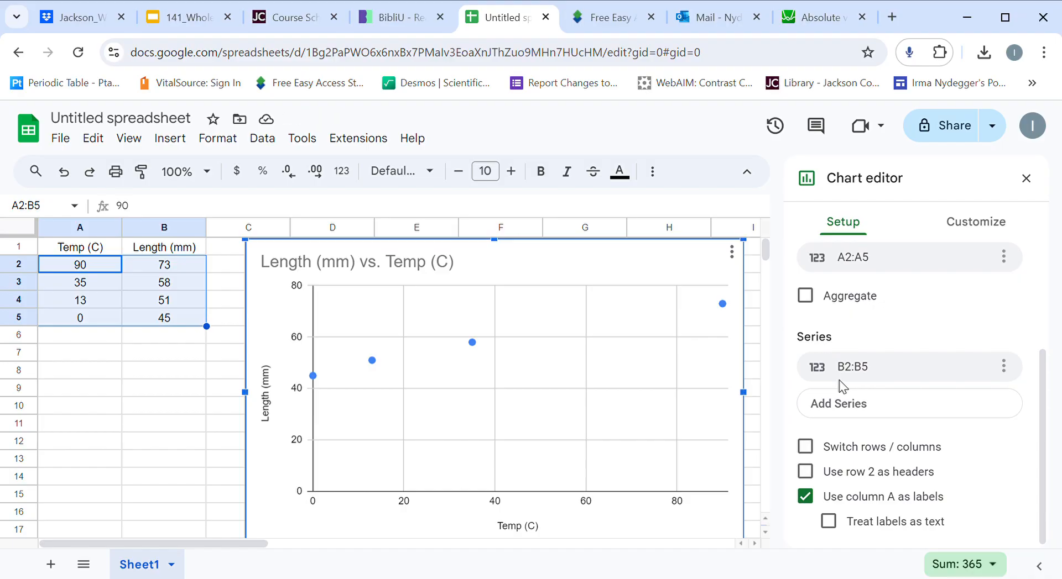
{"action": "left_click", "coordinate": [989, 221]}
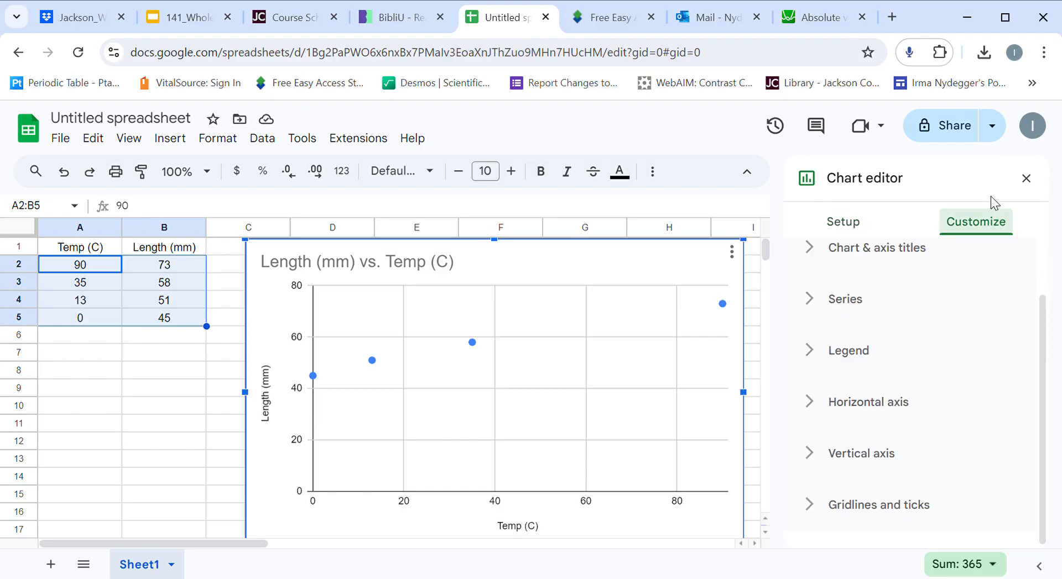
{"action": "scroll", "coordinate": [886, 309], "scroll_direction": "up", "scroll_amount": 1}
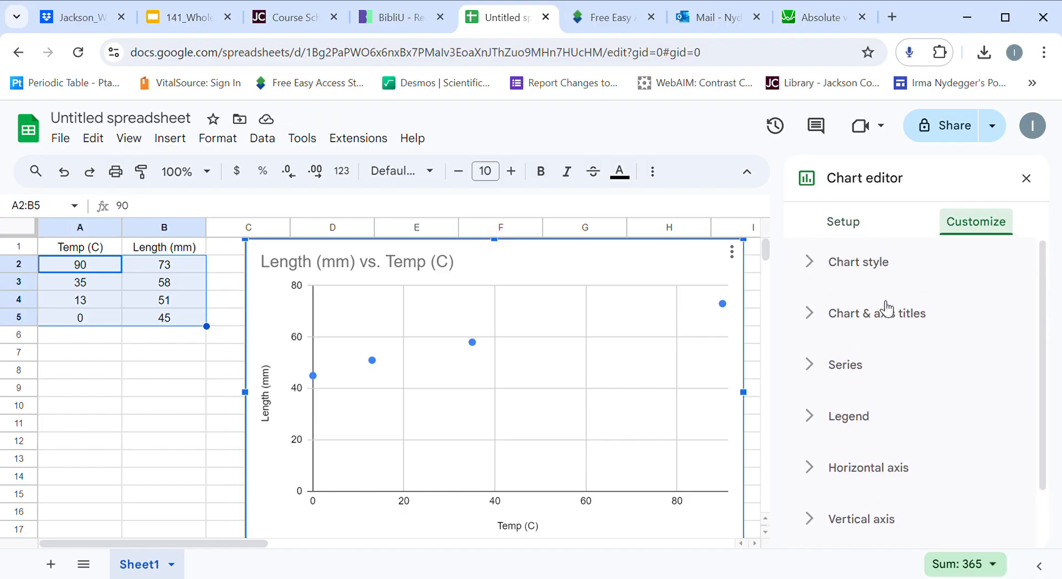
{"action": "left_click", "coordinate": [848, 315]}
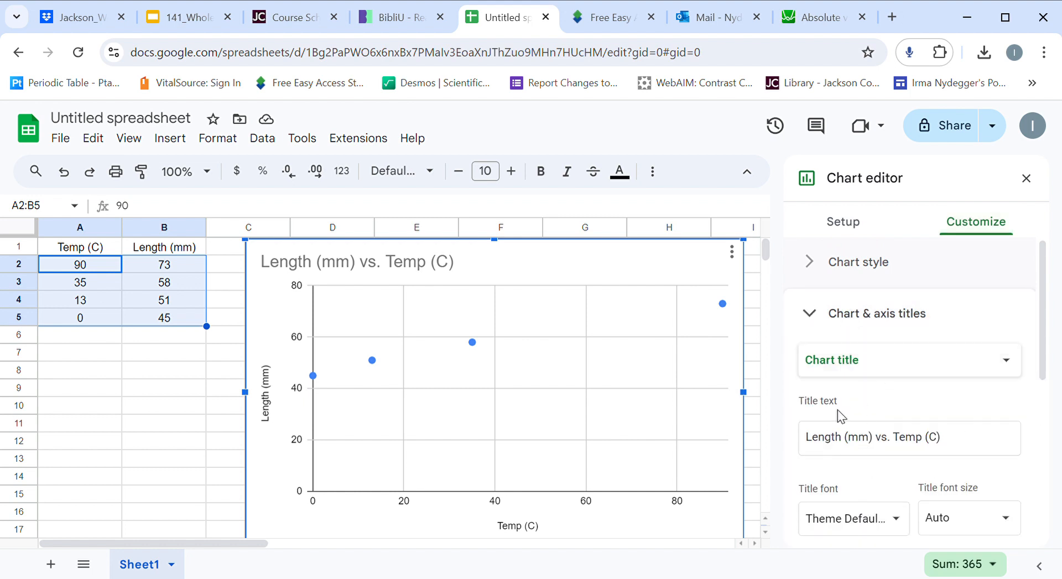
{"action": "scroll", "coordinate": [844, 399], "scroll_direction": "down", "scroll_amount": 1}
{"action": "scroll", "coordinate": [844, 399], "scroll_direction": "down", "scroll_amount": 1}
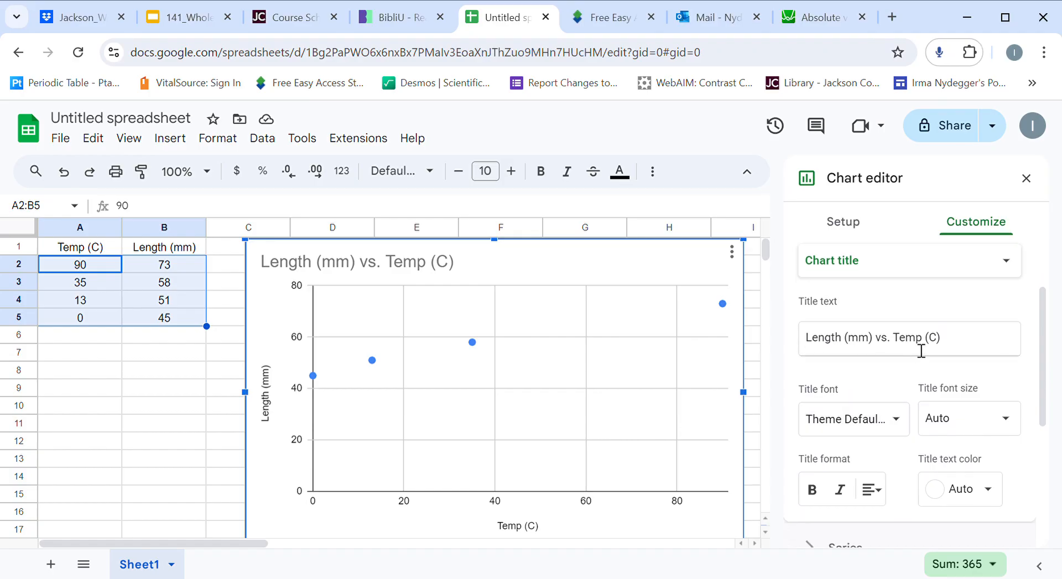
{"action": "left_click_drag", "start_coordinate": [966, 349], "coordinate": [791, 343]}
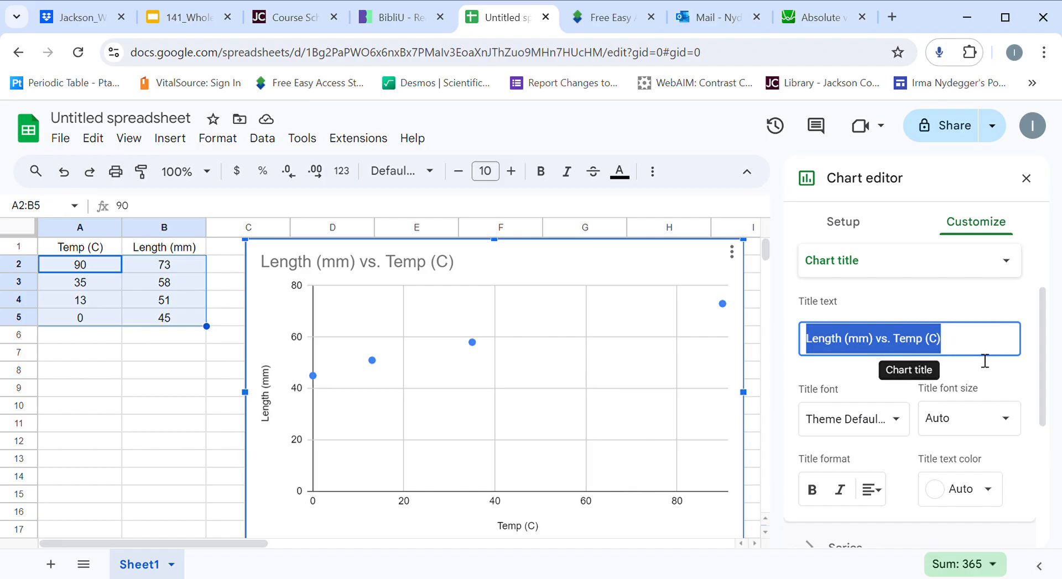
{"action": "scroll", "coordinate": [941, 447], "scroll_direction": "down", "scroll_amount": 2}
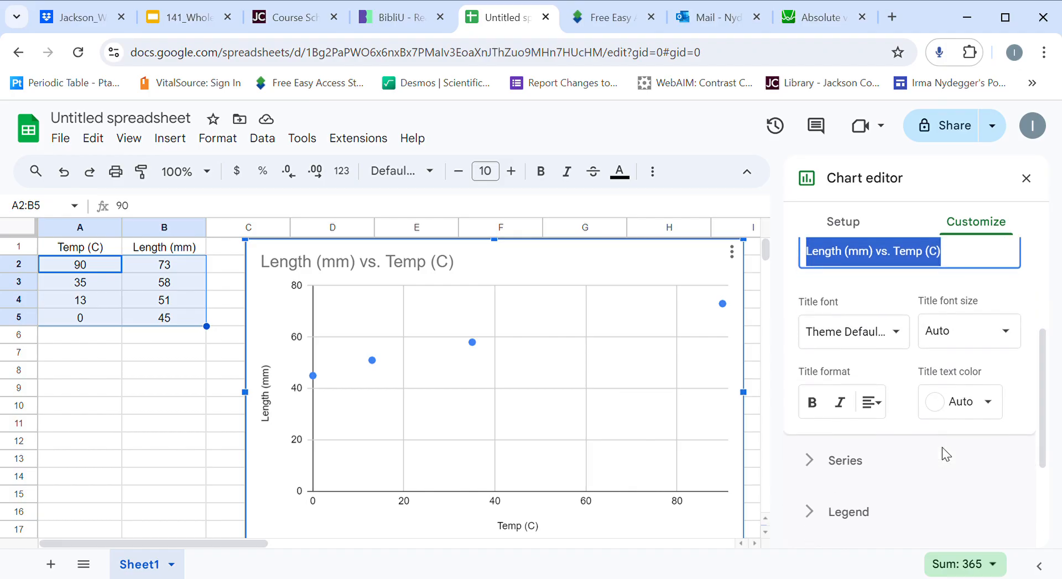
{"action": "left_click", "coordinate": [883, 406]}
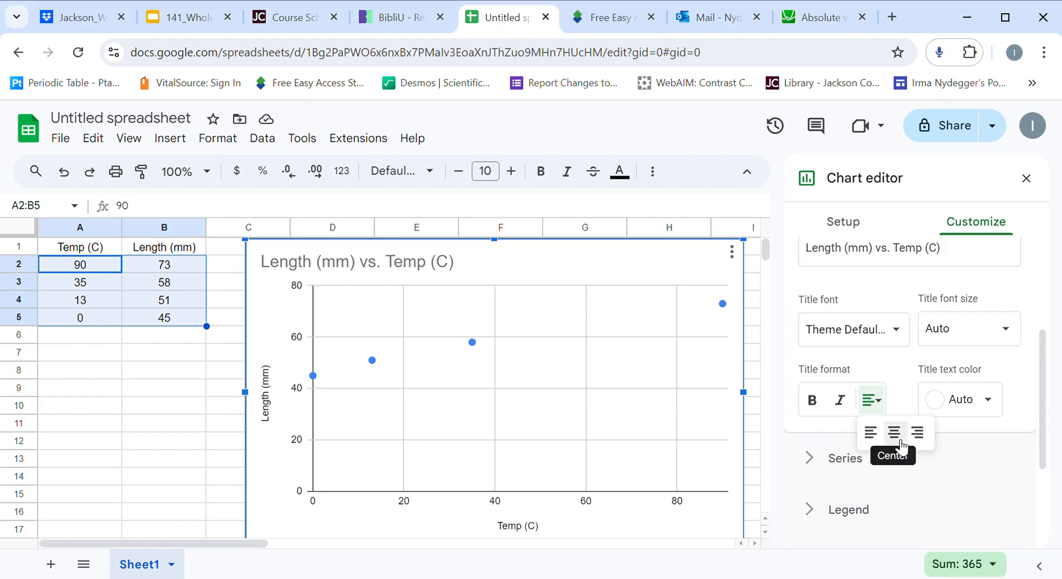
{"action": "left_click", "coordinate": [894, 433]}
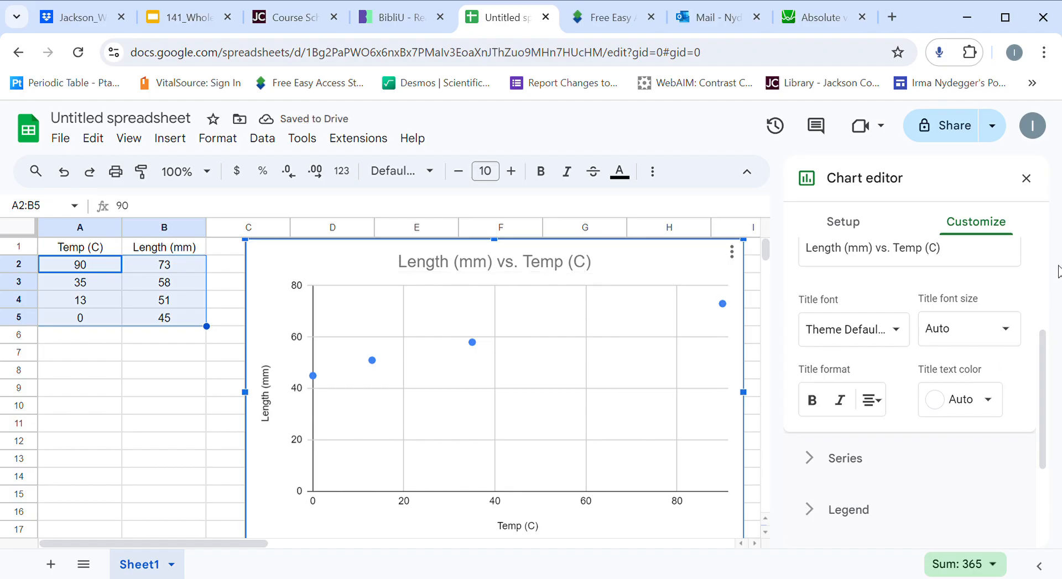
Examine the chart's horizontal axis options, including label format, minimum and maximum, scale factor and number format
{"action": "scroll", "coordinate": [886, 354], "scroll_direction": "down", "scroll_amount": 1}
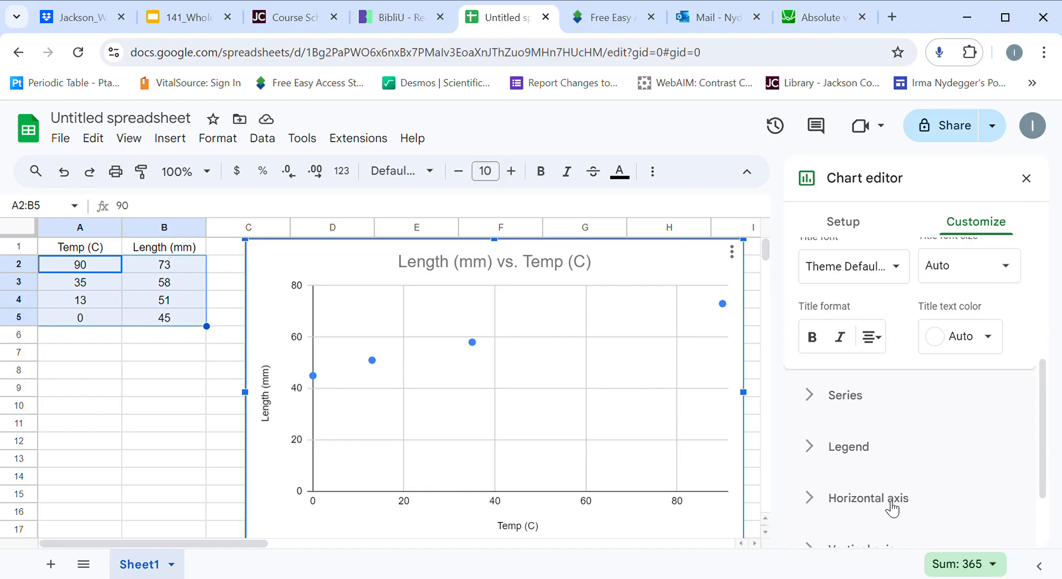
{"action": "scroll", "coordinate": [892, 502], "scroll_direction": "down", "scroll_amount": 2}
{"action": "left_click", "coordinate": [872, 405]}
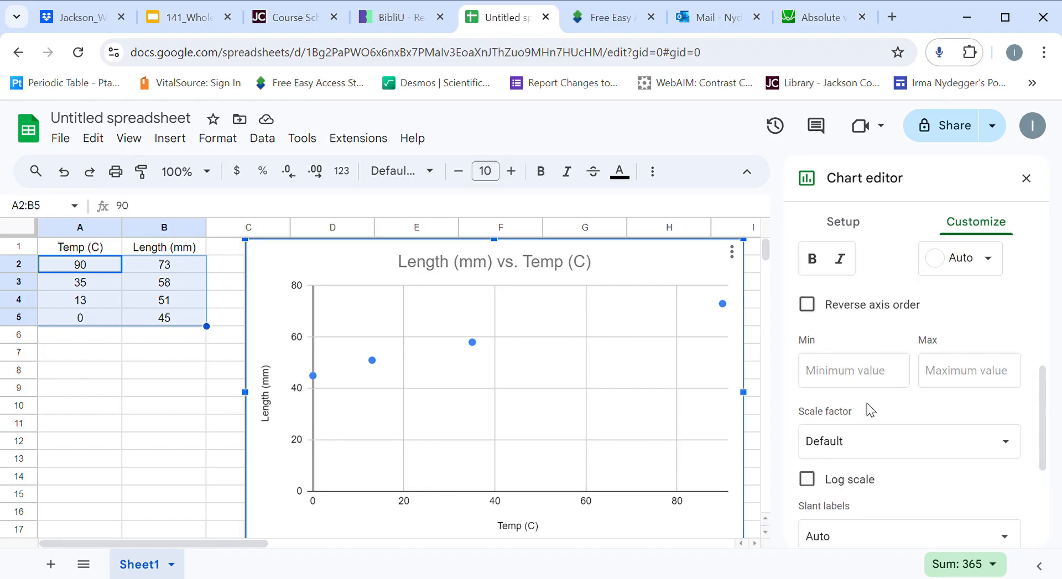
{"action": "scroll", "coordinate": [859, 464], "scroll_direction": "down", "scroll_amount": 3}
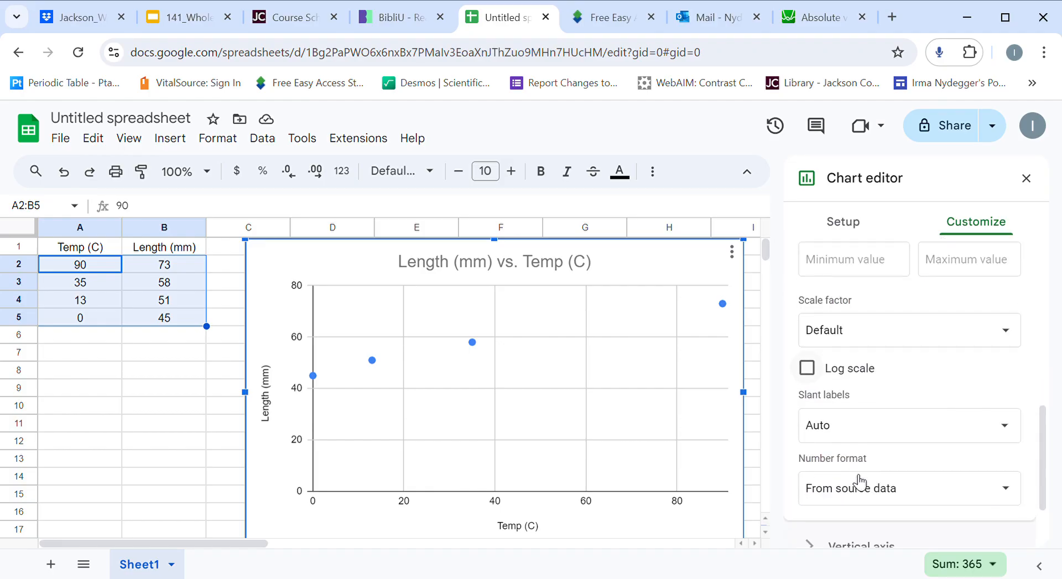
{"action": "scroll", "coordinate": [860, 478], "scroll_direction": "up", "scroll_amount": 5}
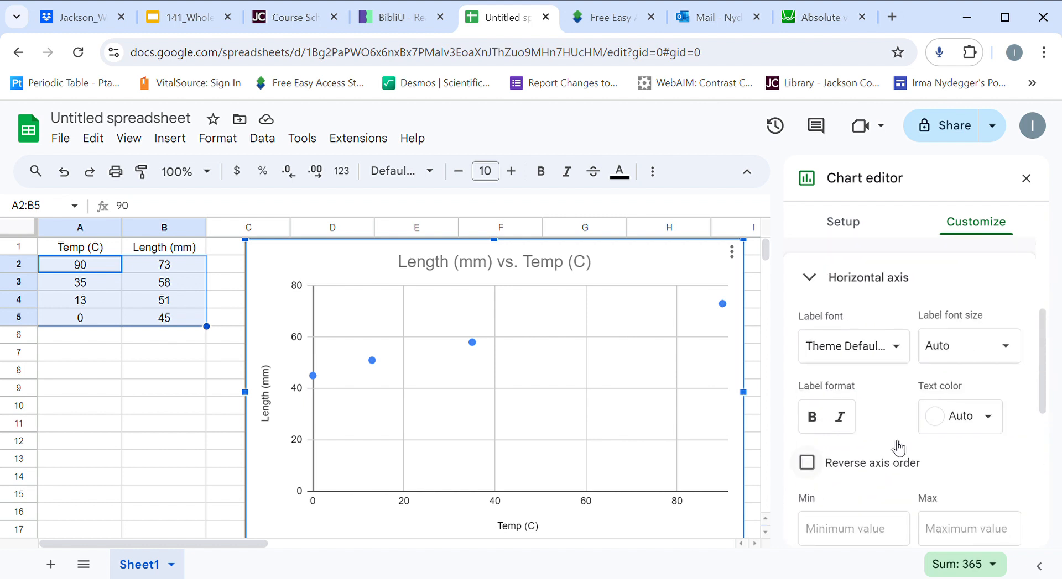
{"action": "scroll", "coordinate": [901, 349], "scroll_direction": "up", "scroll_amount": 1}
{"action": "scroll", "coordinate": [904, 352], "scroll_direction": "down", "scroll_amount": 2}
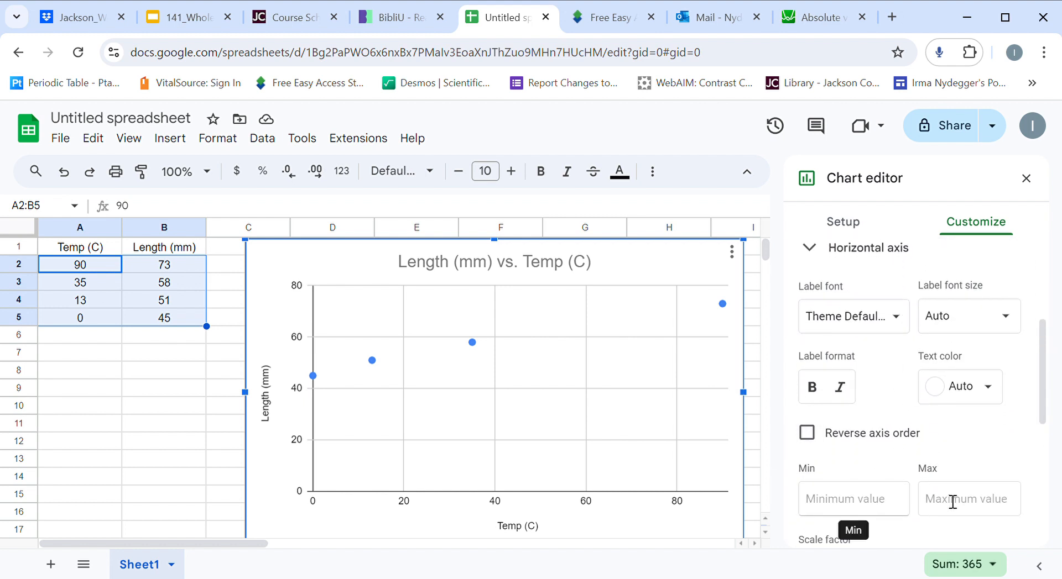
{"action": "scroll", "coordinate": [871, 368], "scroll_direction": "down", "scroll_amount": 2}
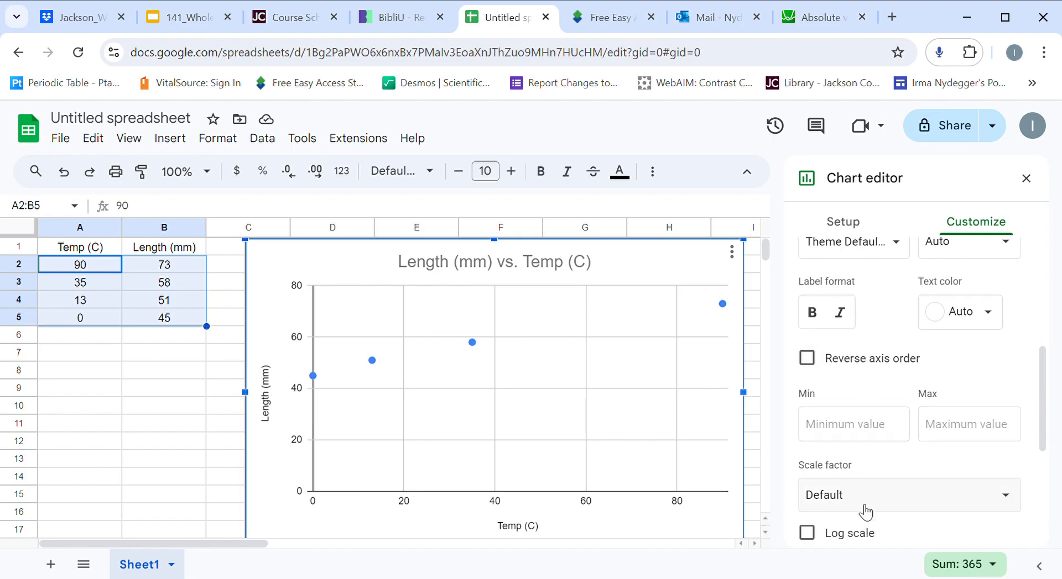
{"action": "scroll", "coordinate": [871, 397], "scroll_direction": "down", "scroll_amount": 3}
{"action": "scroll", "coordinate": [872, 397], "scroll_direction": "up", "scroll_amount": 6}
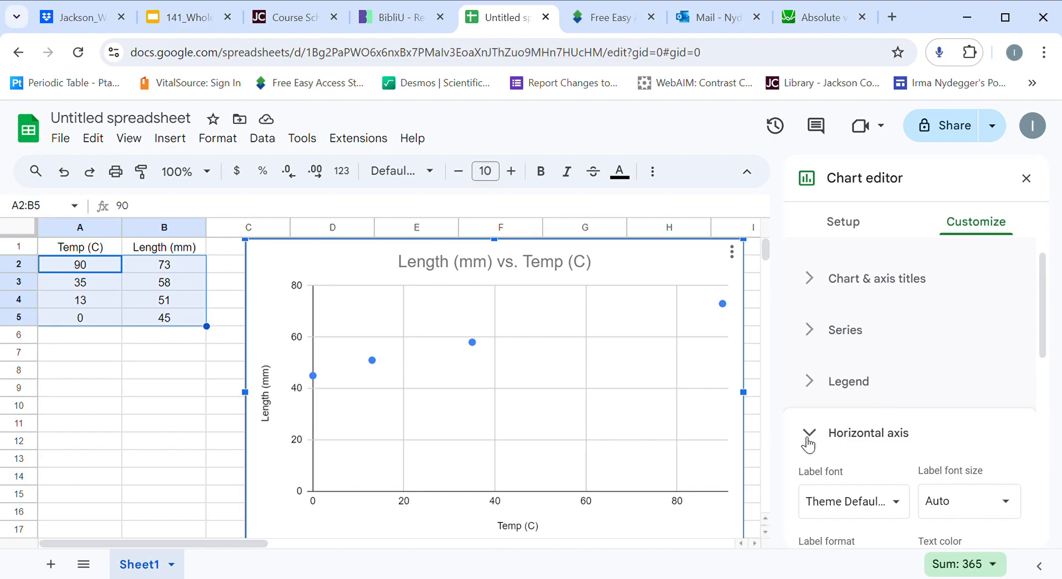
{"action": "left_click", "coordinate": [810, 437]}
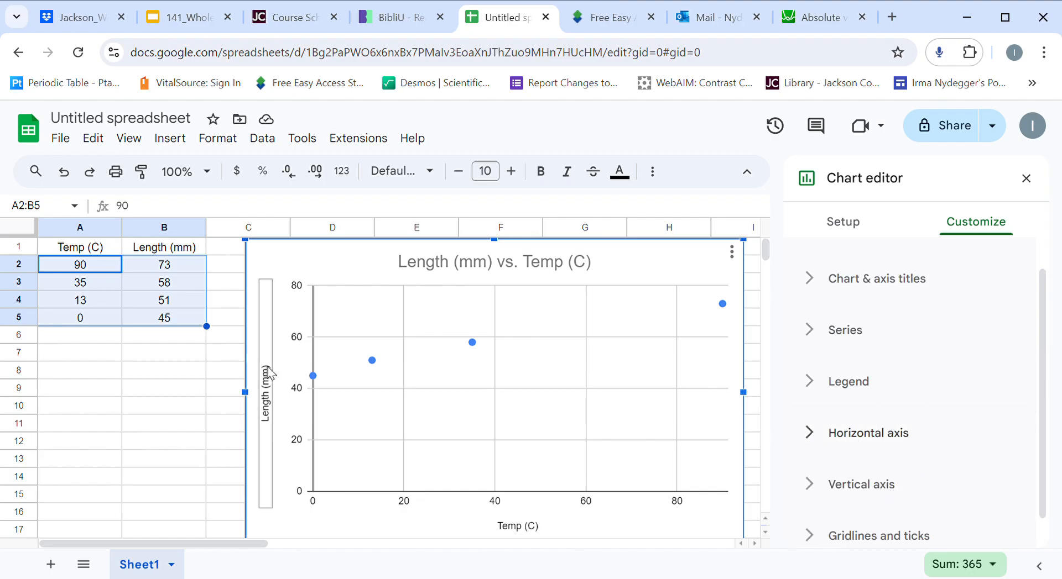
Examine the chart's legend options and the text, font and format settings of its horizontal axis title
{"action": "left_click", "coordinate": [858, 381]}
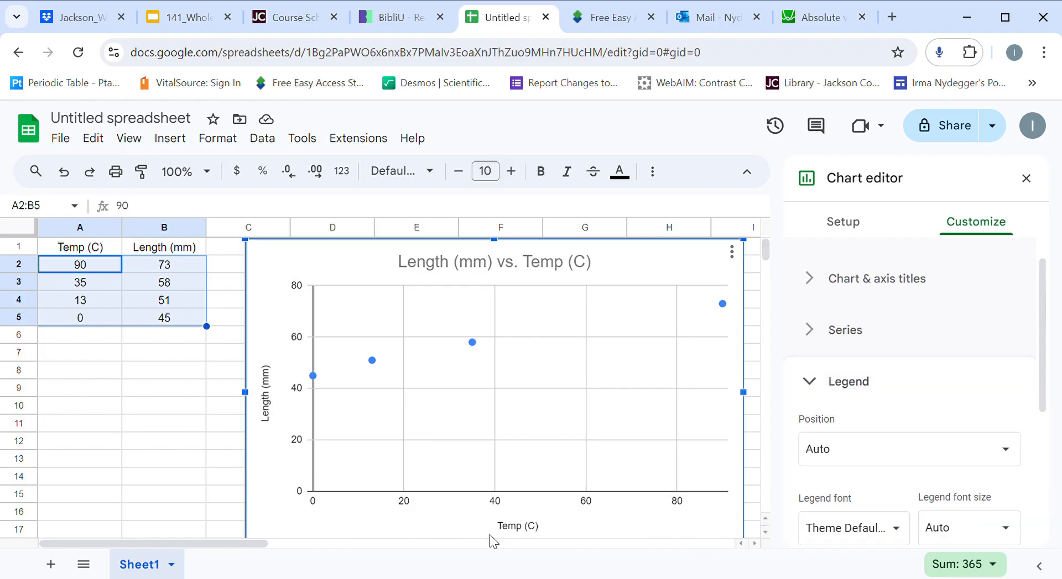
{"action": "scroll", "coordinate": [854, 378], "scroll_direction": "down", "scroll_amount": 3}
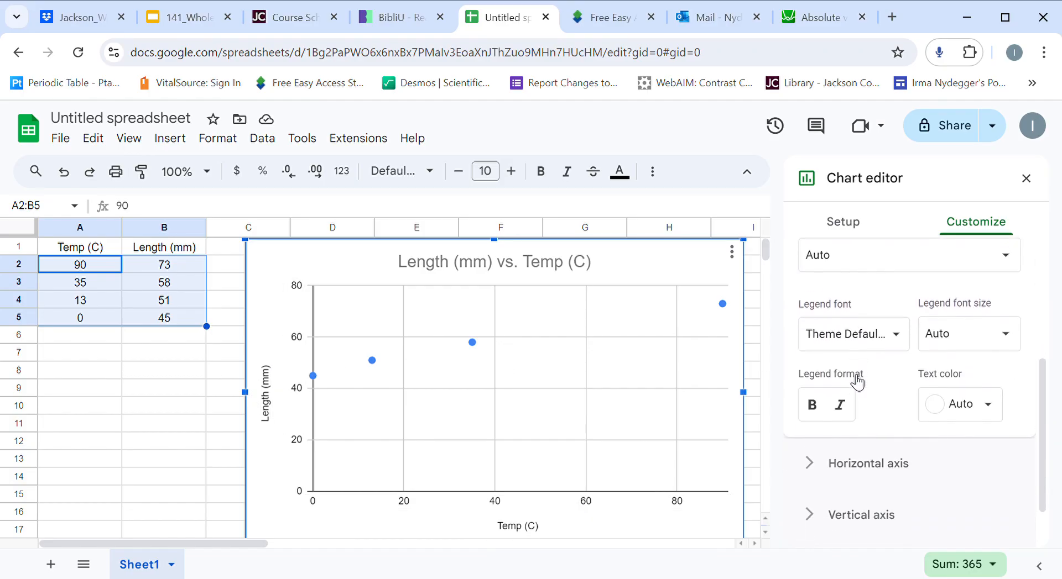
{"action": "scroll", "coordinate": [854, 378], "scroll_direction": "up", "scroll_amount": 3}
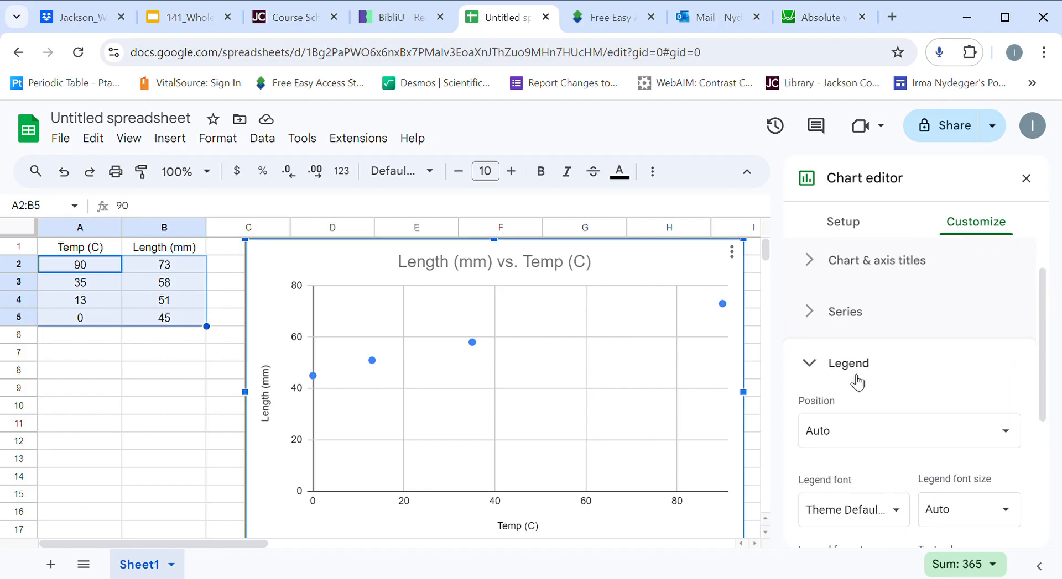
{"action": "left_click", "coordinate": [849, 260]}
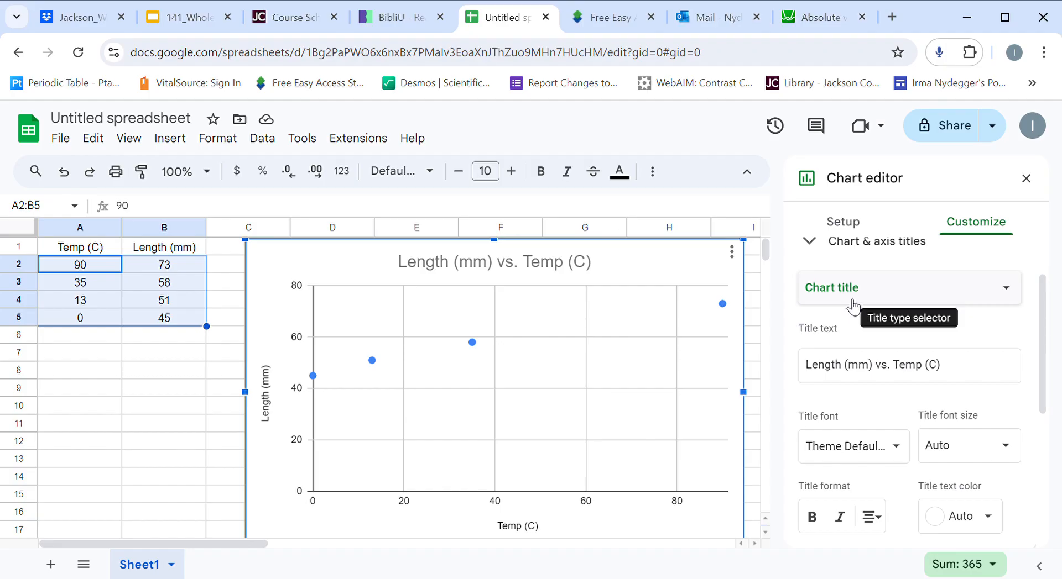
{"action": "left_click", "coordinate": [852, 301]}
{"action": "left_click", "coordinate": [869, 347]}
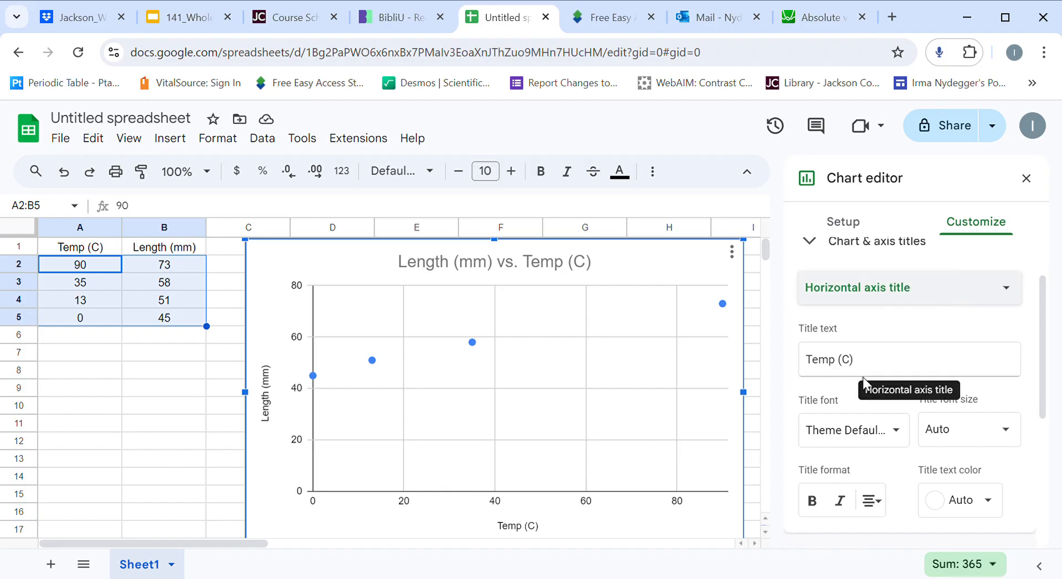
{"action": "left_click", "coordinate": [883, 292]}
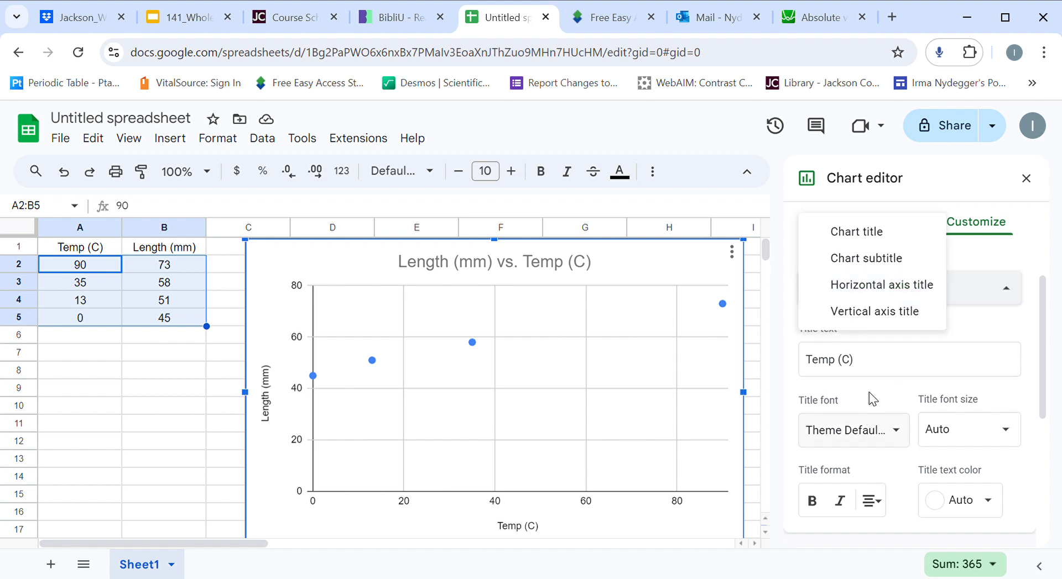
{"action": "left_click", "coordinate": [999, 285]}
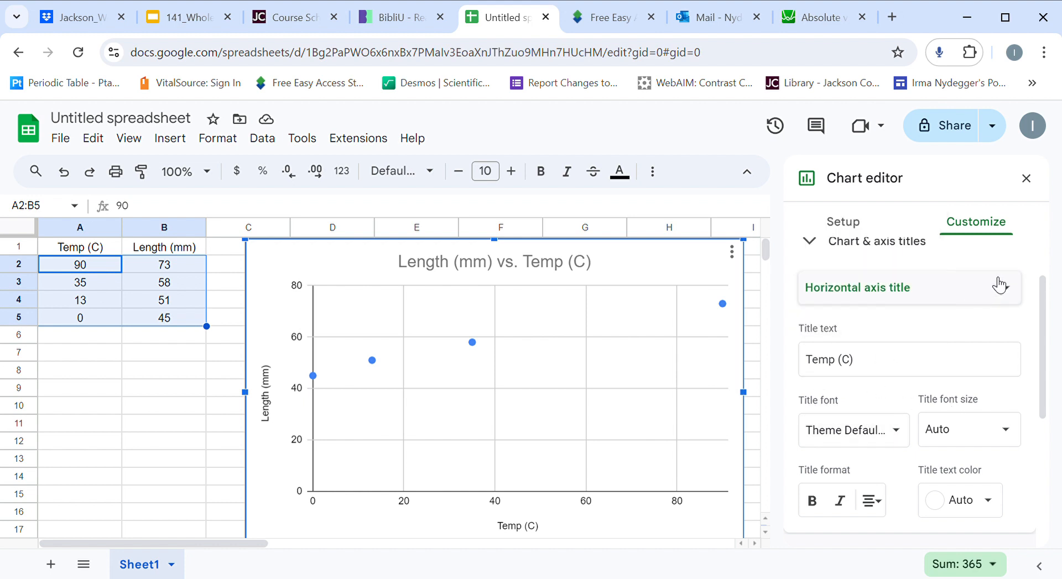
{"action": "scroll", "coordinate": [956, 332], "scroll_direction": "down", "scroll_amount": 1}
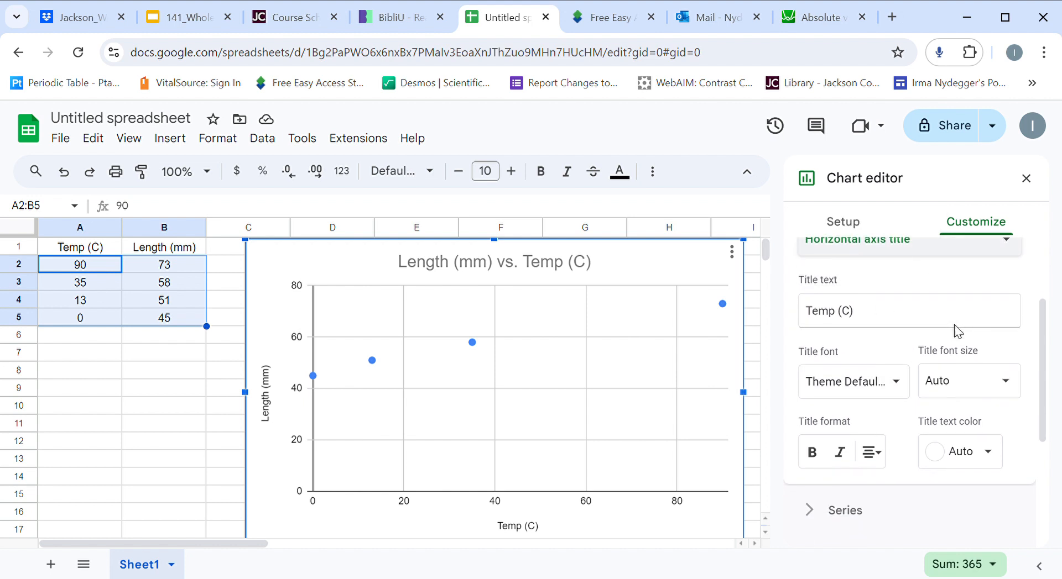
{"action": "scroll", "coordinate": [956, 332], "scroll_direction": "down", "scroll_amount": 1}
{"action": "scroll", "coordinate": [955, 332], "scroll_direction": "up", "scroll_amount": 3}
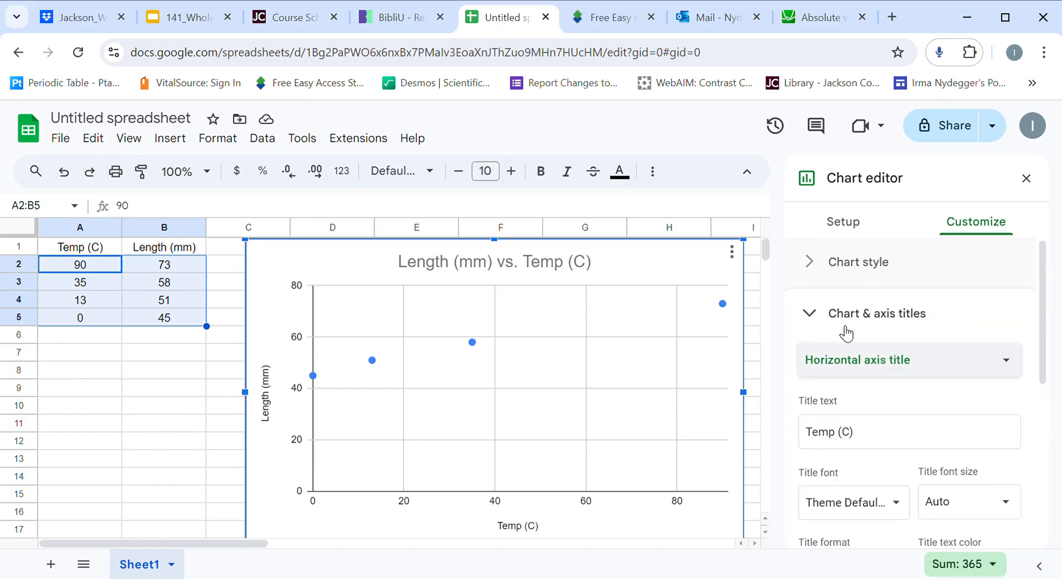
{"action": "left_click", "coordinate": [817, 314]}
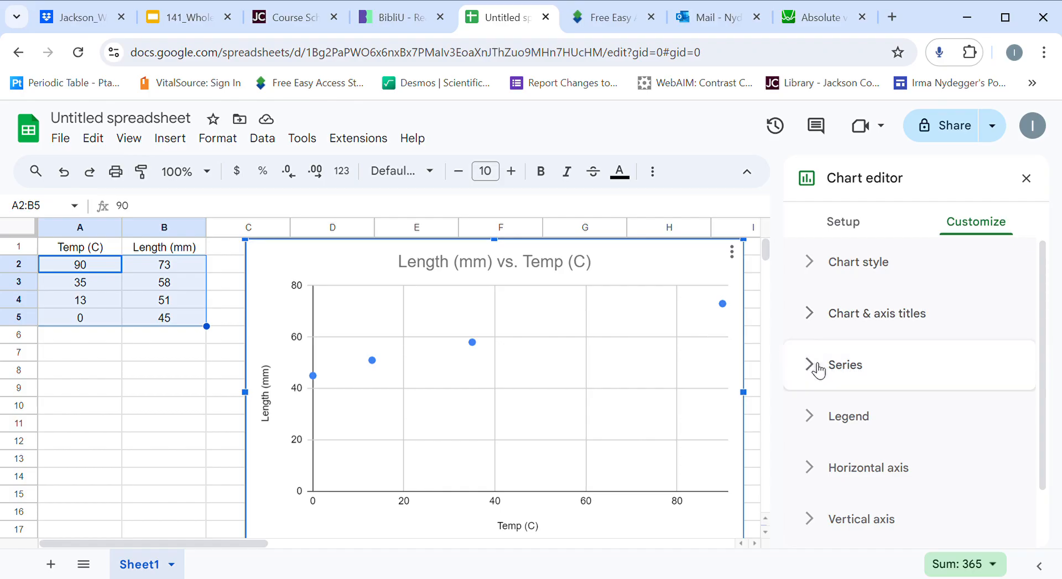
Add a trendline to data series 1 of the length versus temperature scatter chart
{"action": "left_click", "coordinate": [818, 370]}
{"action": "scroll", "coordinate": [902, 385], "scroll_direction": "down", "scroll_amount": 5}
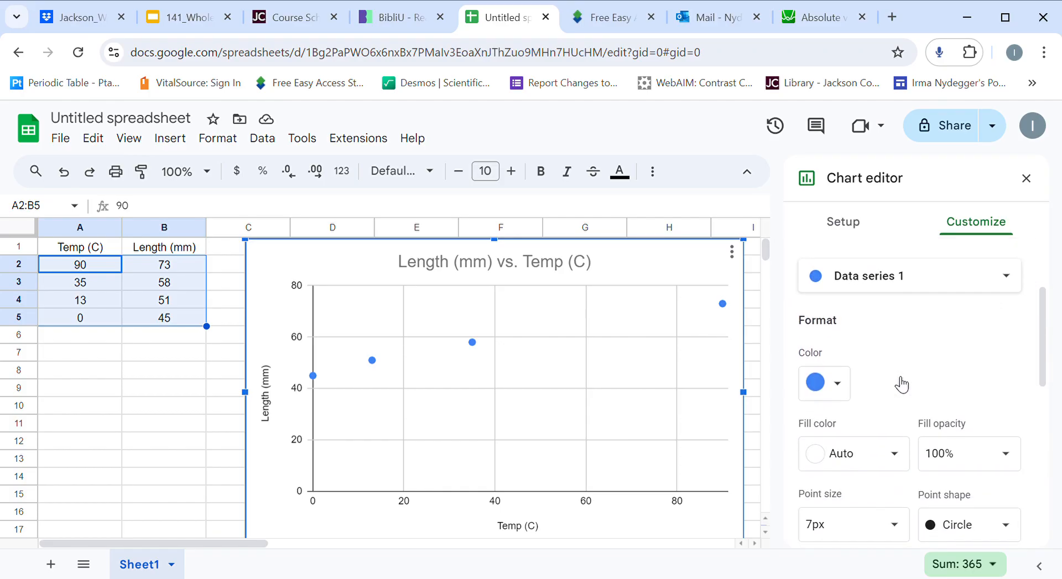
{"action": "scroll", "coordinate": [899, 380], "scroll_direction": "down", "scroll_amount": 2}
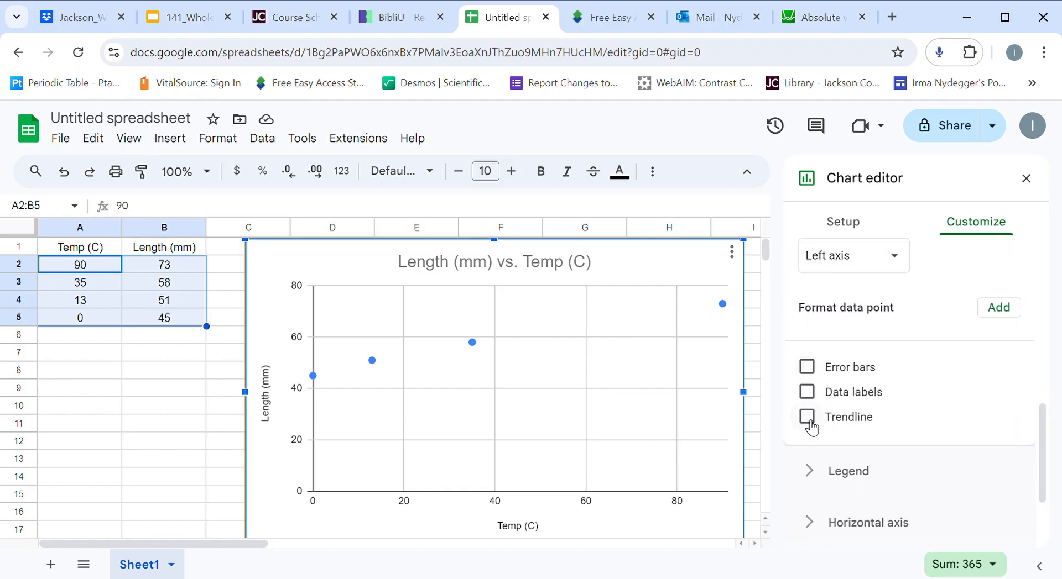
{"action": "left_click", "coordinate": [808, 420]}
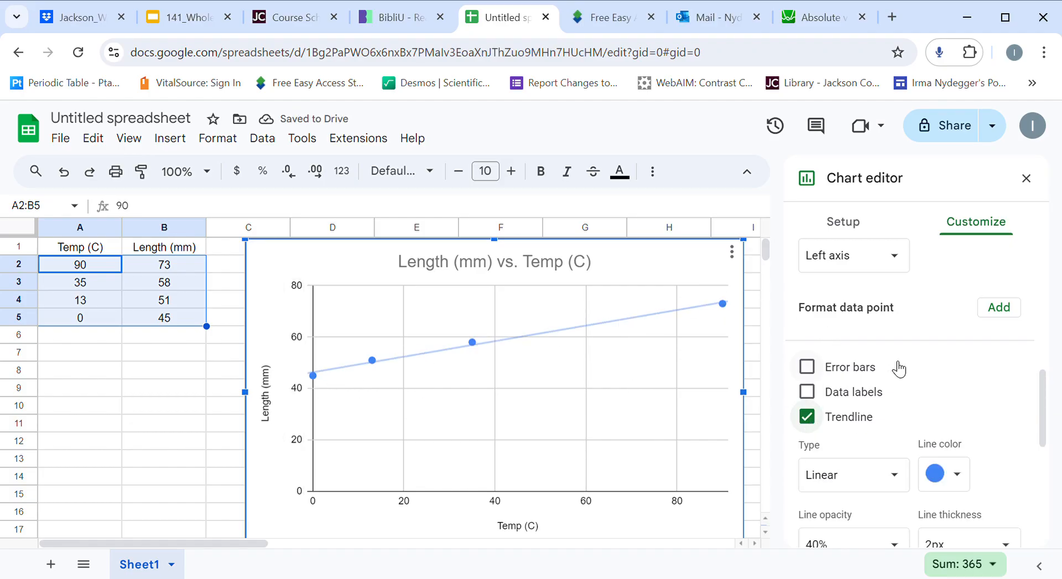
Try showing the R² value for the trendline, and hide it again
{"action": "scroll", "coordinate": [950, 378], "scroll_direction": "down", "scroll_amount": 3}
{"action": "scroll", "coordinate": [950, 379], "scroll_direction": "down", "scroll_amount": 1}
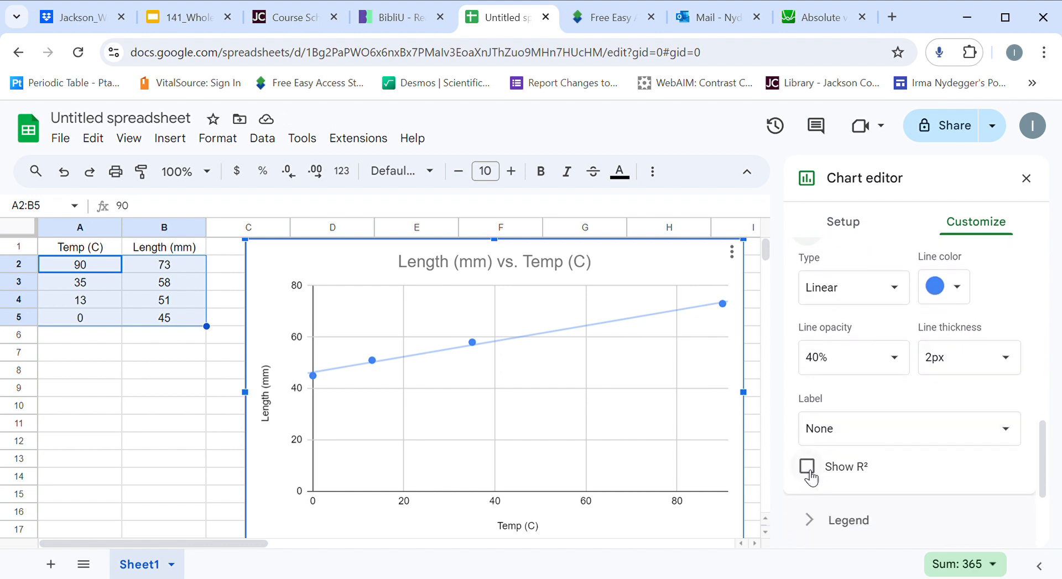
{"action": "left_click", "coordinate": [807, 468]}
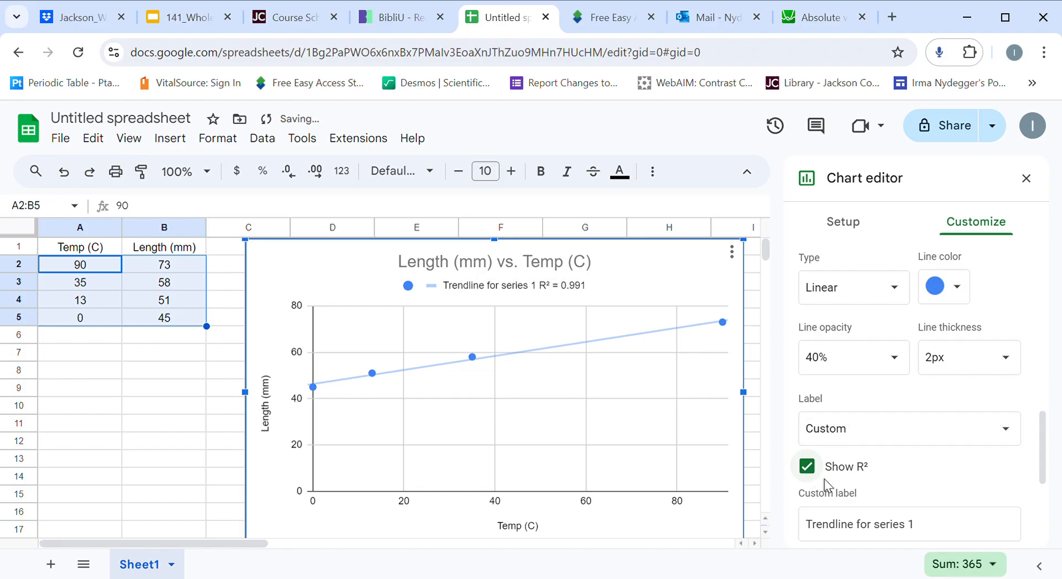
{"action": "left_click", "coordinate": [808, 467]}
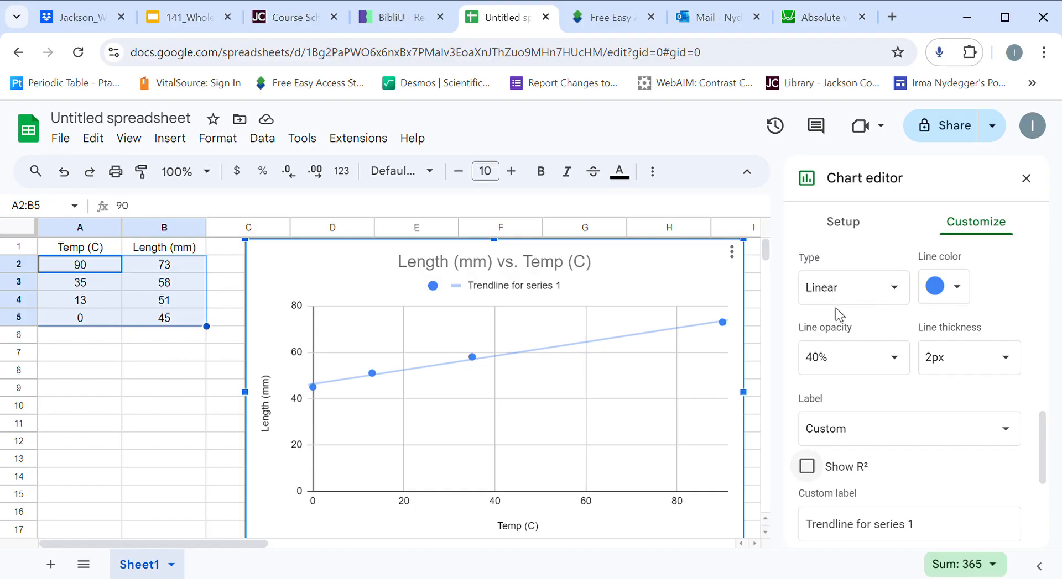
Try the Exponential, Polynomial and Logarithmic trendline types, and set the trendline back to Linear
{"action": "left_click", "coordinate": [853, 298]}
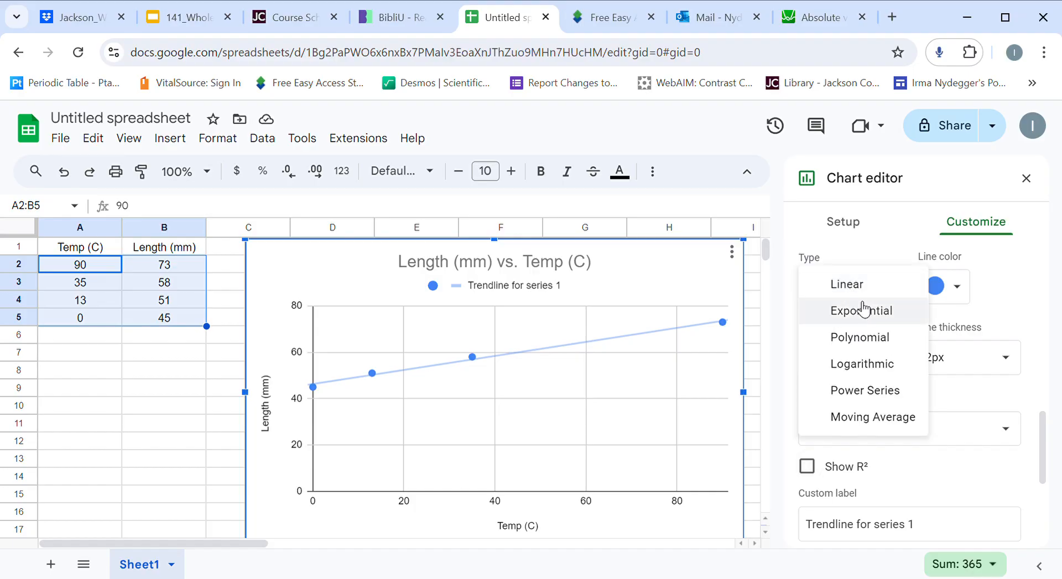
{"action": "left_click", "coordinate": [866, 320]}
{"action": "left_click", "coordinate": [857, 292]}
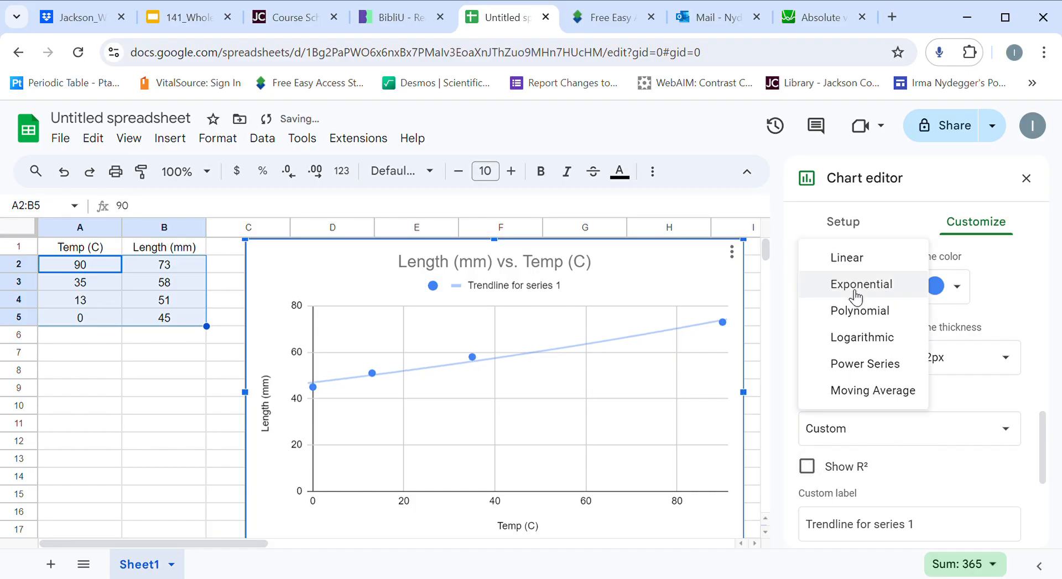
{"action": "left_click", "coordinate": [863, 316]}
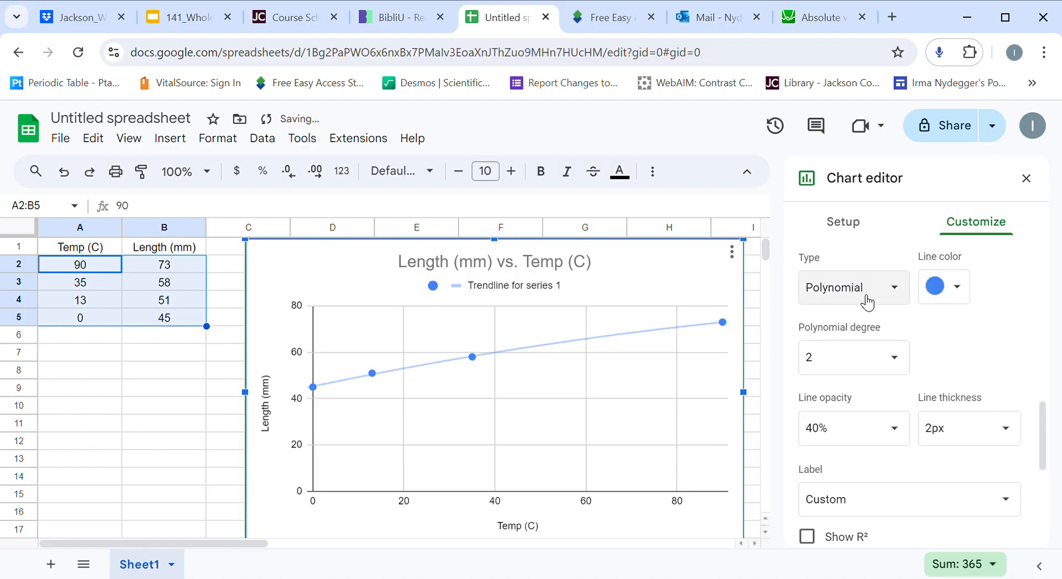
{"action": "left_click", "coordinate": [866, 296]}
{"action": "left_click", "coordinate": [868, 320]}
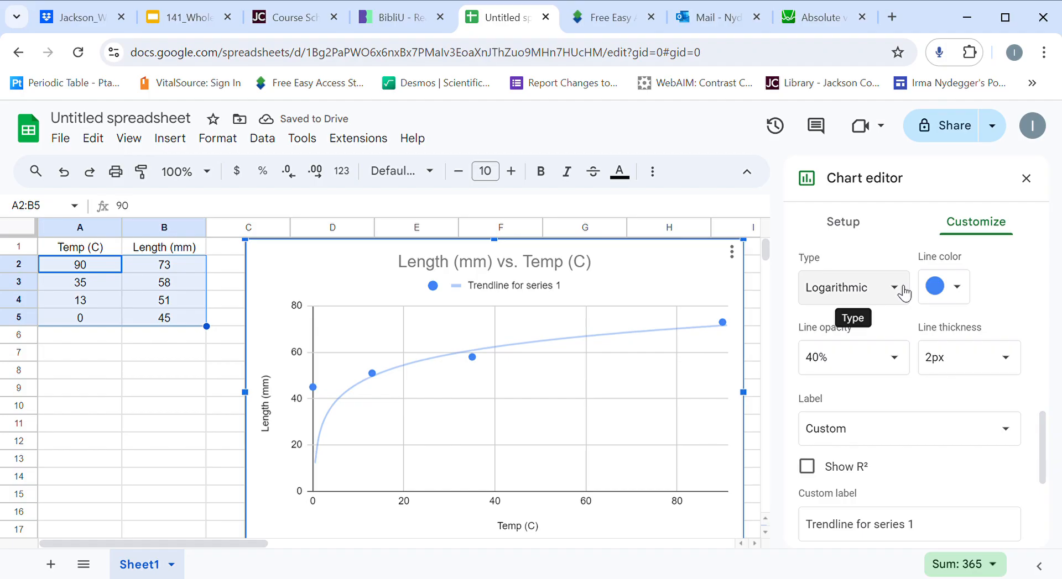
{"action": "left_click", "coordinate": [903, 293]}
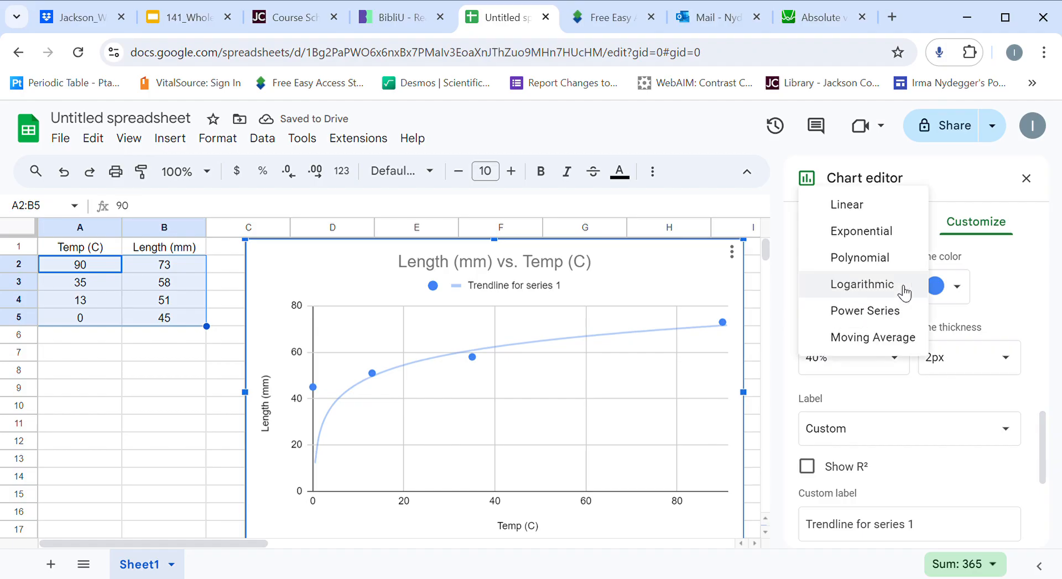
{"action": "left_click", "coordinate": [884, 213]}
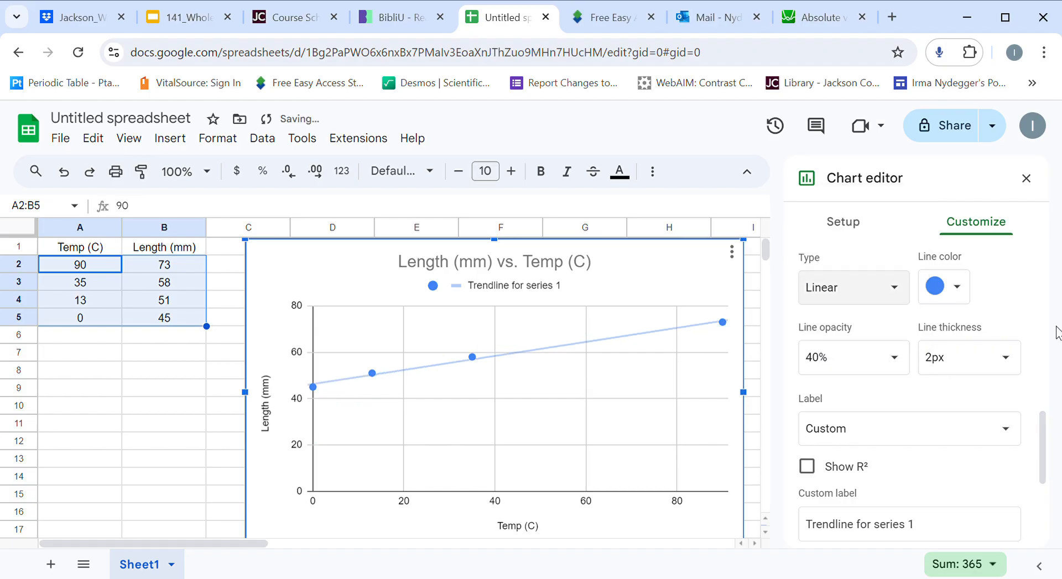
Label the trendline with its equation using the Use Equation option, and close the chart editor
{"action": "scroll", "coordinate": [1021, 299], "scroll_direction": "down", "scroll_amount": 1}
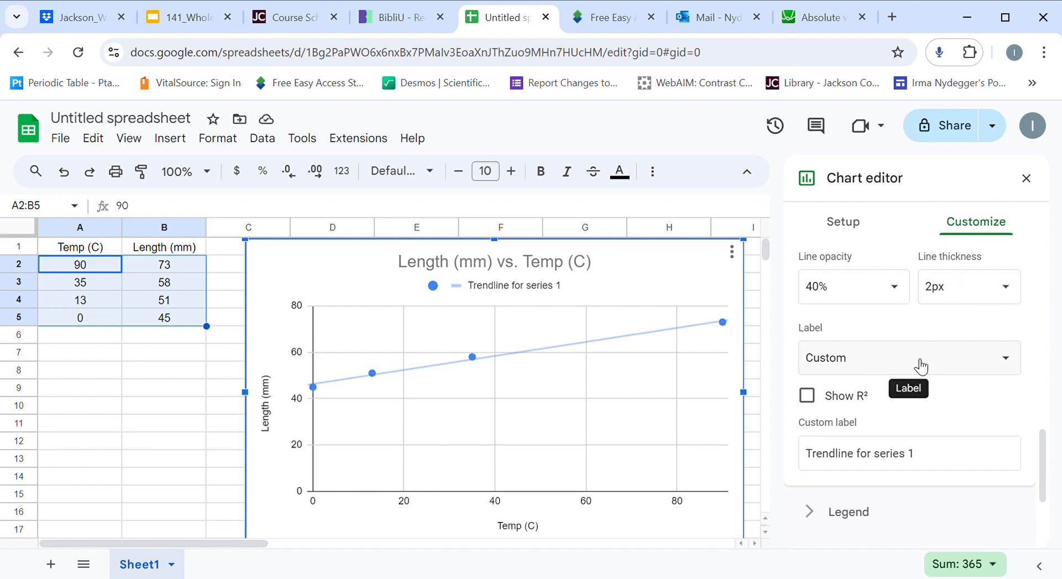
{"action": "left_click", "coordinate": [920, 367]}
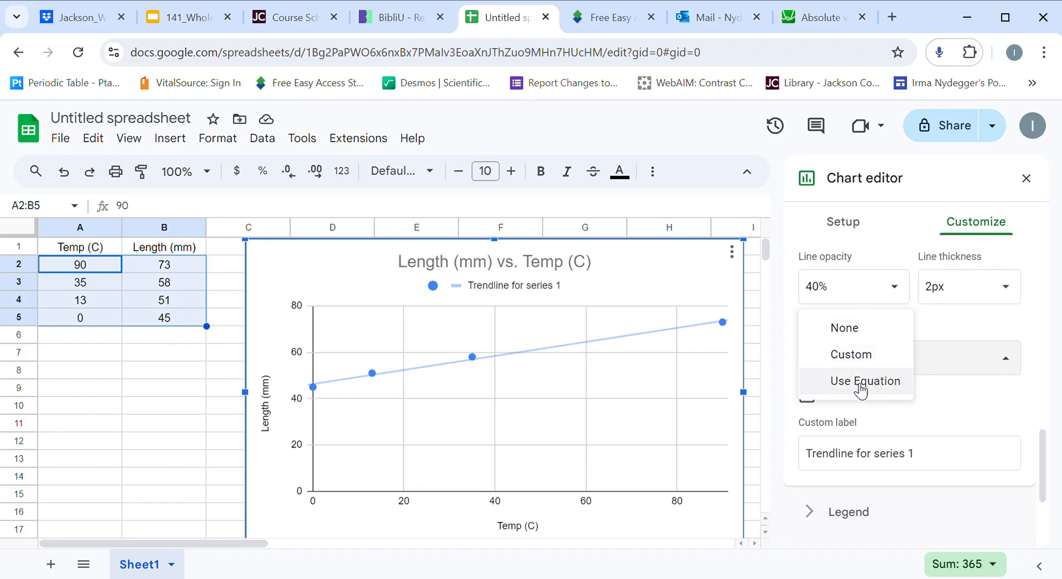
{"action": "left_click", "coordinate": [861, 382]}
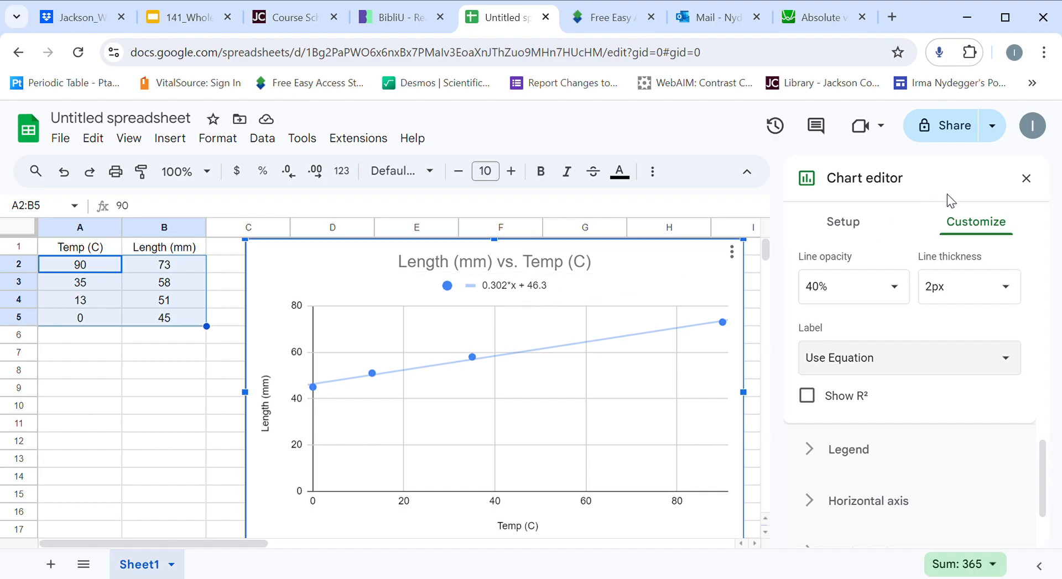
{"action": "left_click", "coordinate": [1024, 179]}
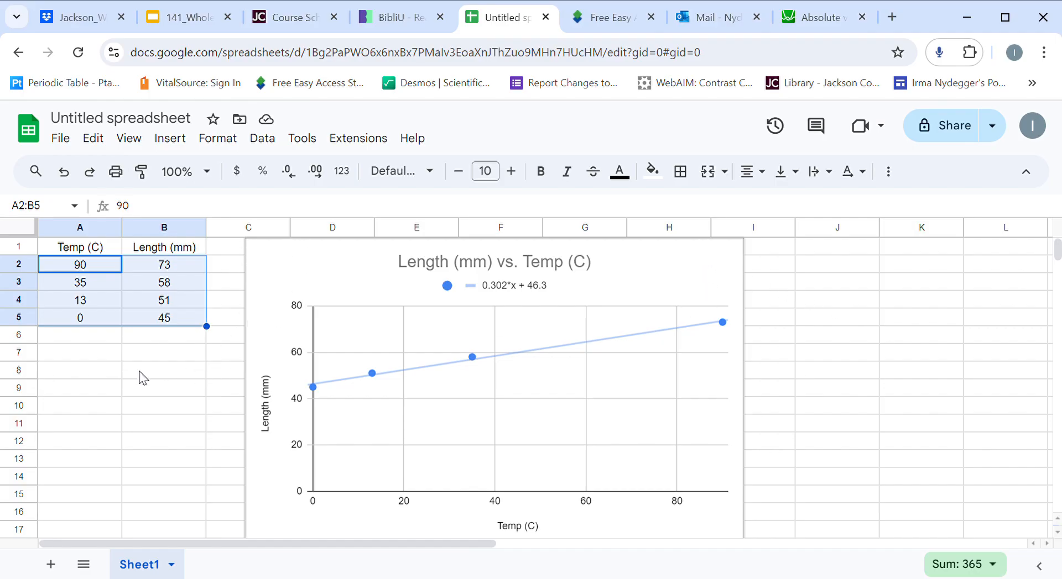
Start a formula with the INTERCEPT function in cell A8
{"action": "left_click", "coordinate": [76, 379]}
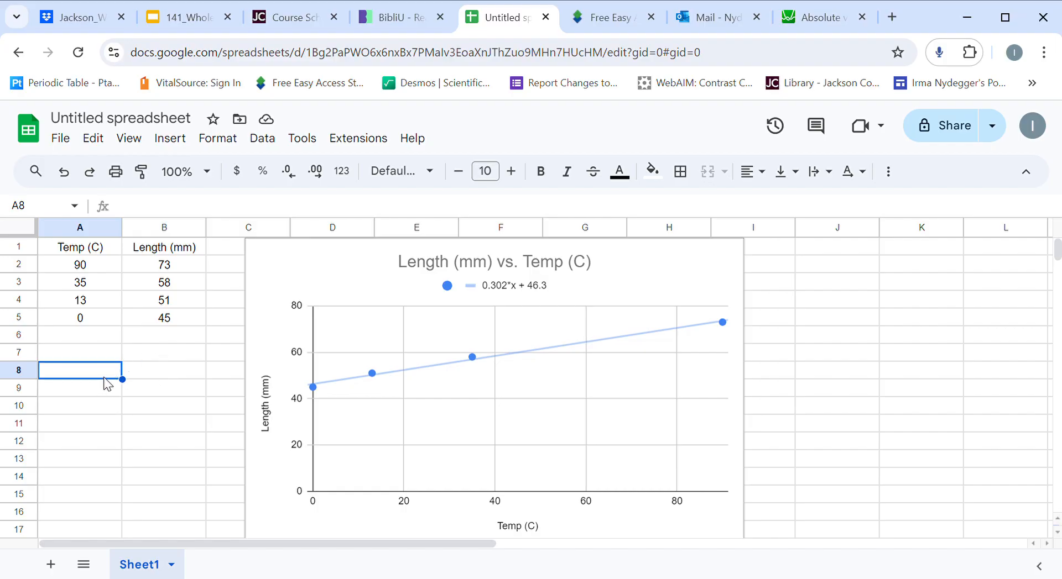
{"action": "type", "text": "="}
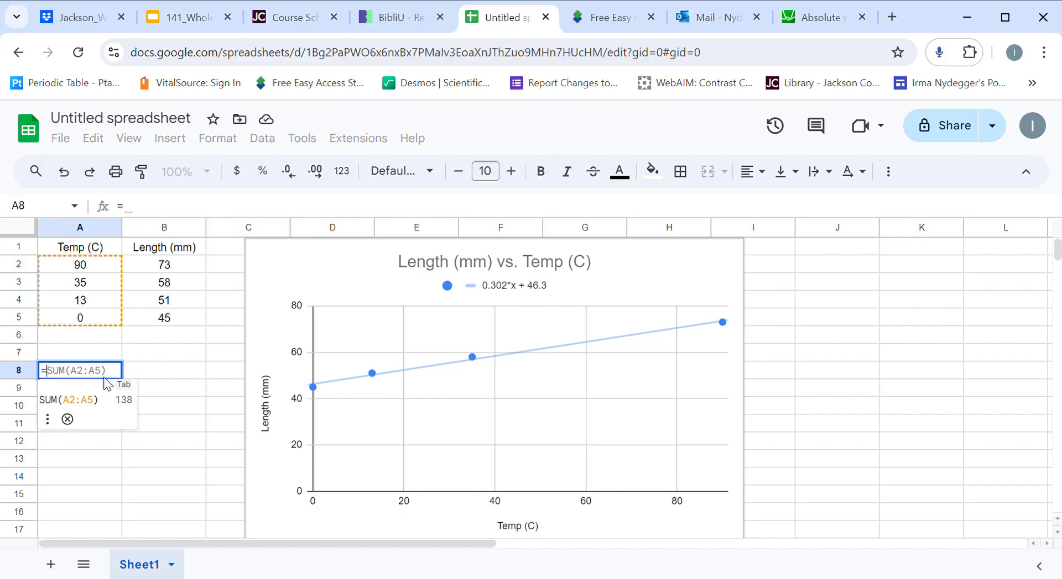
{"action": "type", "text": "inter"}
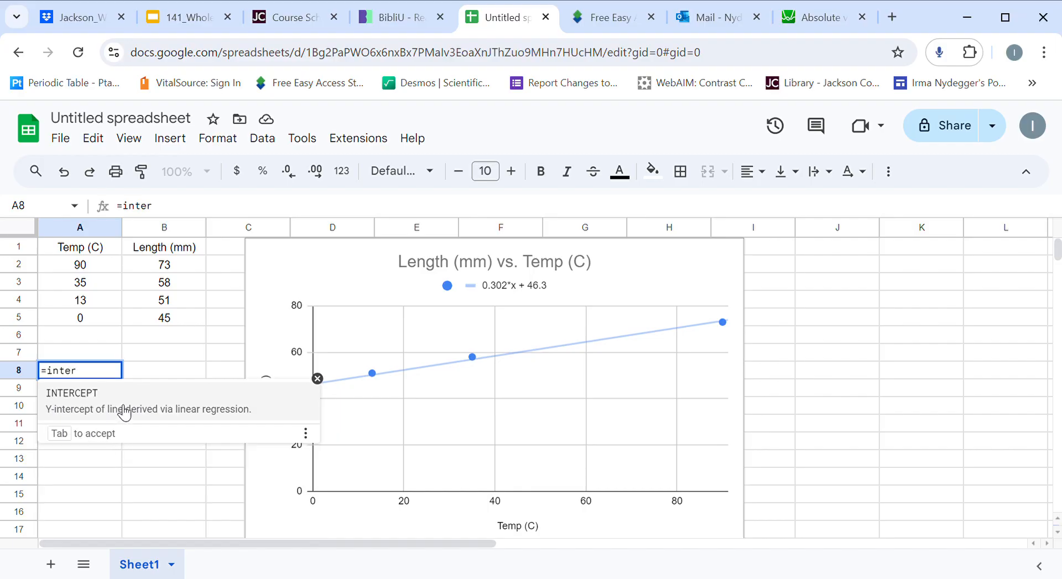
{"action": "left_click", "coordinate": [125, 412]}
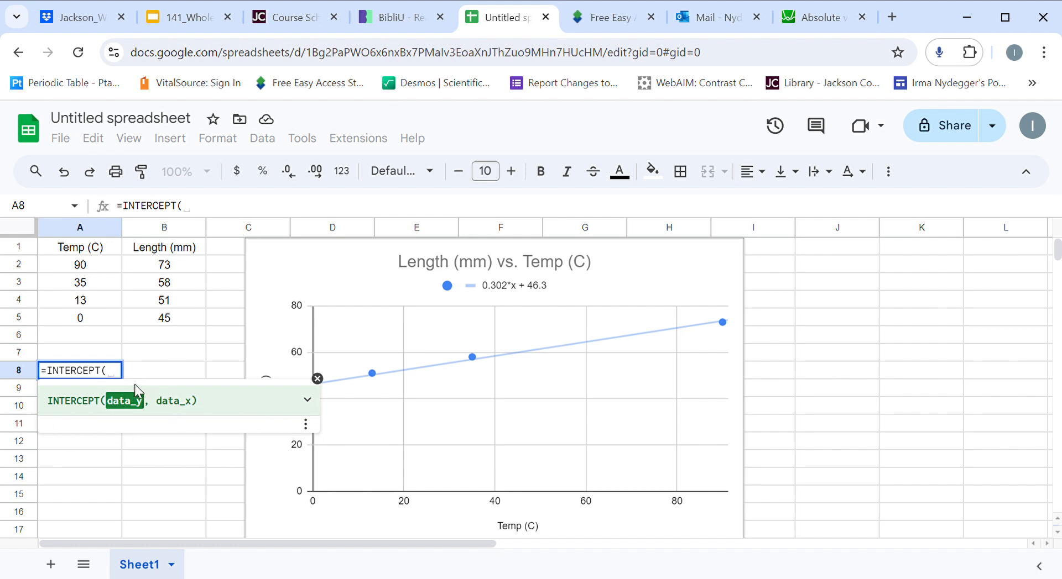
Review the INTERCEPT help, and complete the formula in A8 with B2:B5 as the y data and A2:A5 as the x data
{"action": "left_click", "coordinate": [308, 401]}
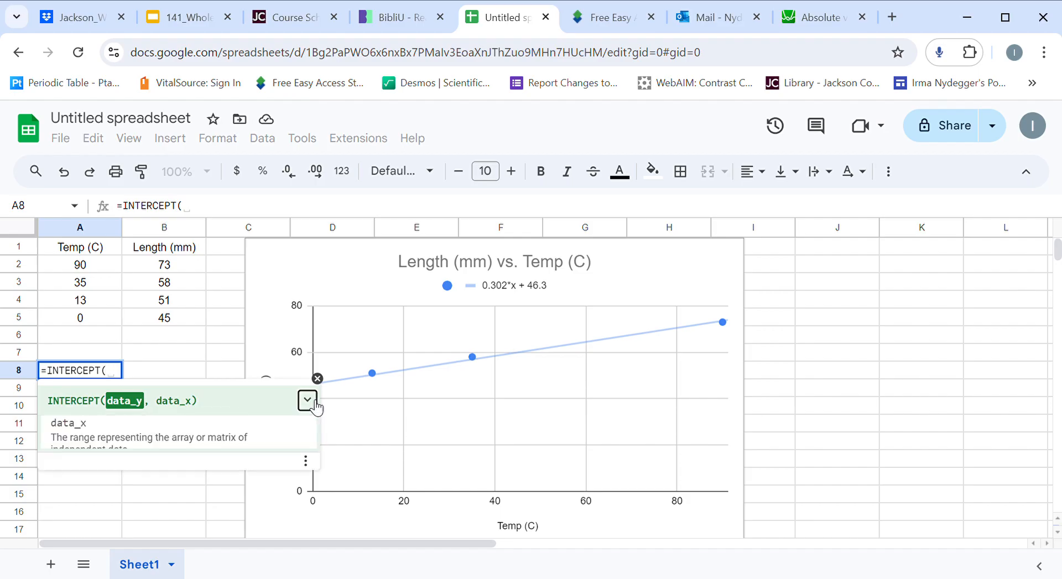
{"action": "scroll", "coordinate": [257, 467], "scroll_direction": "down", "scroll_amount": 1}
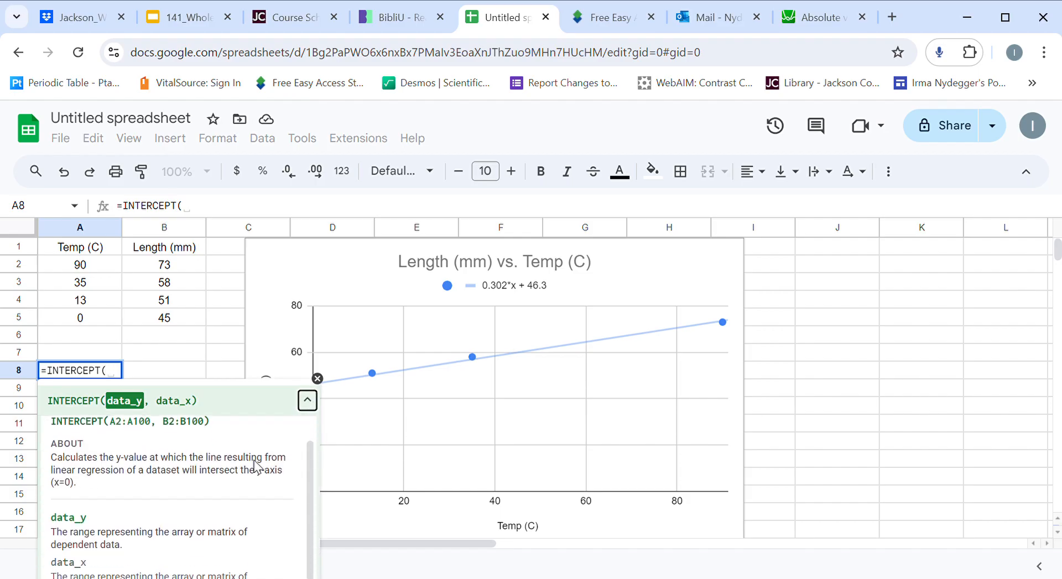
{"action": "scroll", "coordinate": [262, 469], "scroll_direction": "up", "scroll_amount": 1}
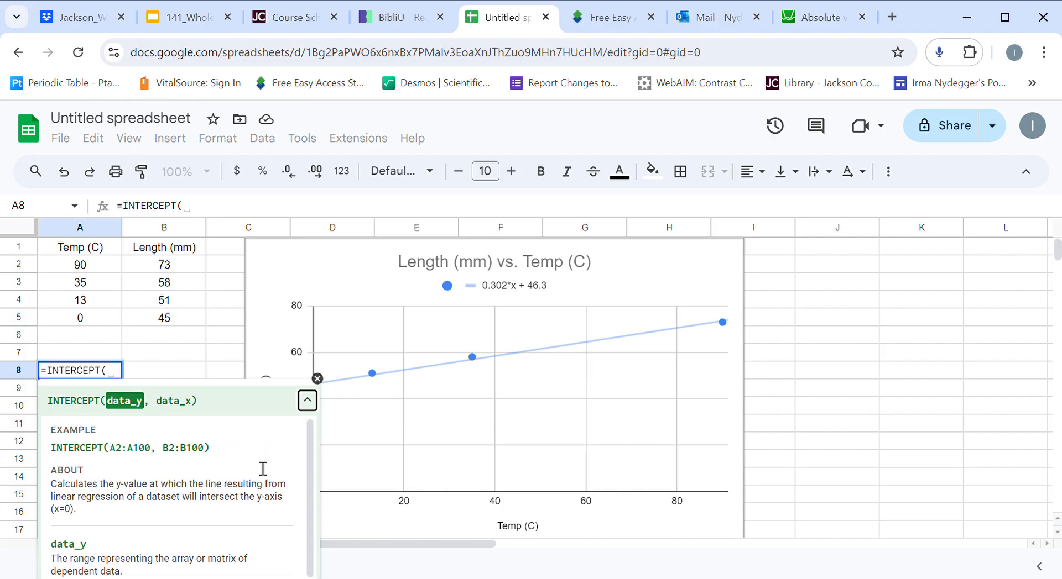
{"action": "left_click", "coordinate": [308, 401]}
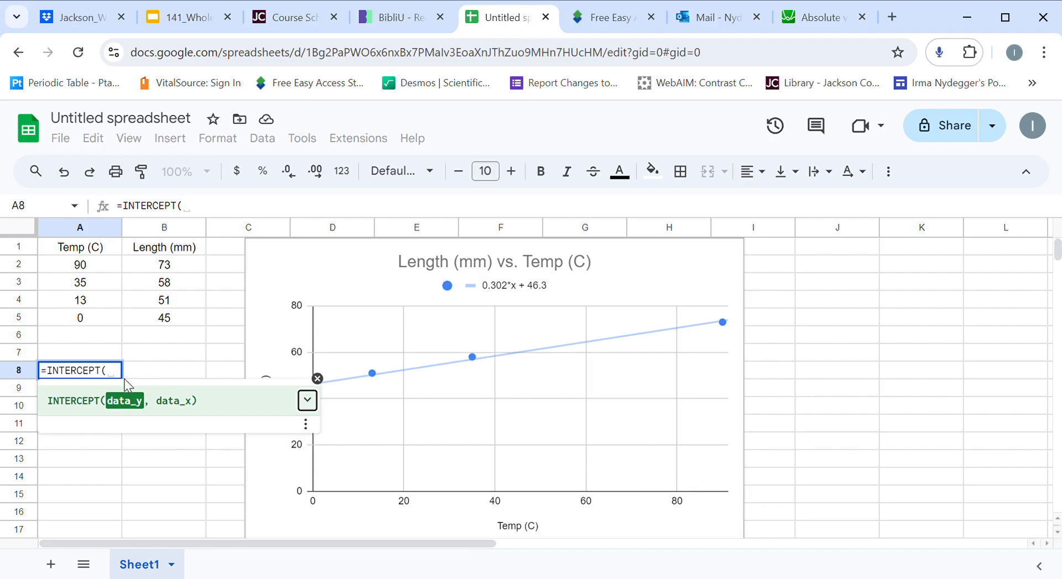
{"action": "left_click_drag", "start_coordinate": [165, 265], "coordinate": [169, 321]}
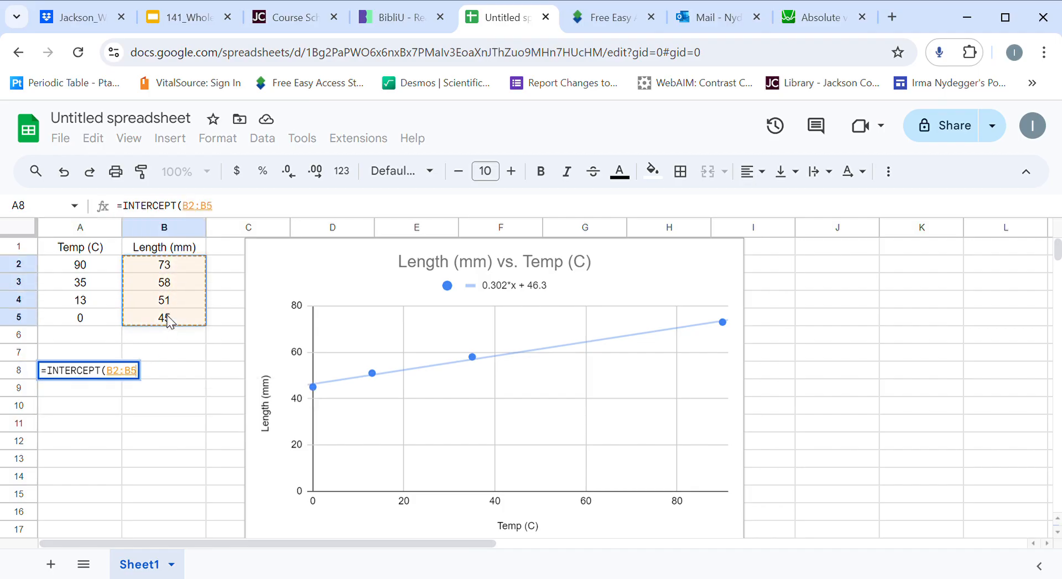
{"action": "type", "text": ","}
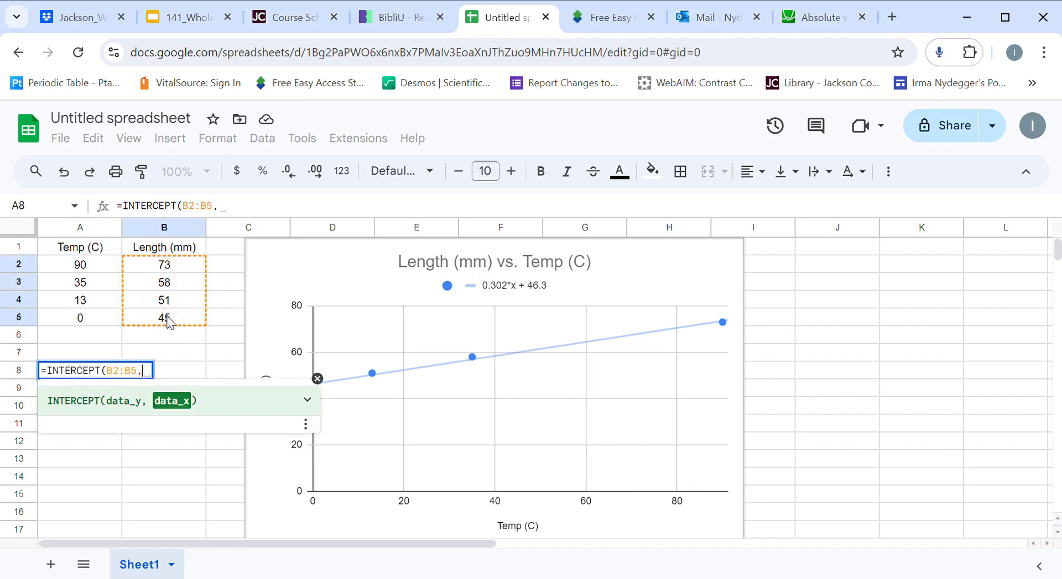
{"action": "left_click_drag", "start_coordinate": [88, 256], "coordinate": [91, 317]}
{"action": "left_click", "coordinate": [91, 265]}
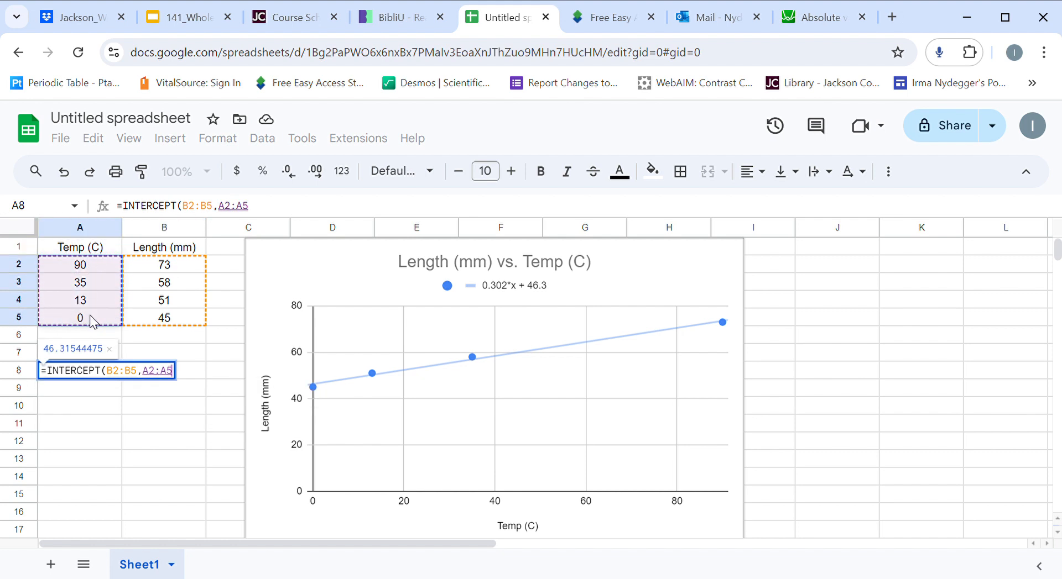
{"action": "type", "text": ")"}
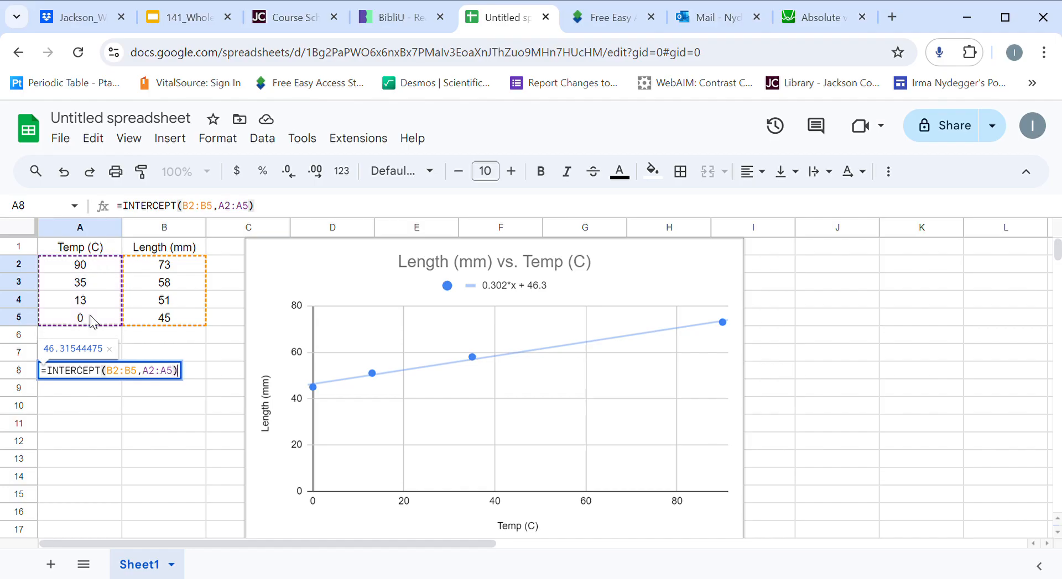
{"action": "key", "text": "Return"}
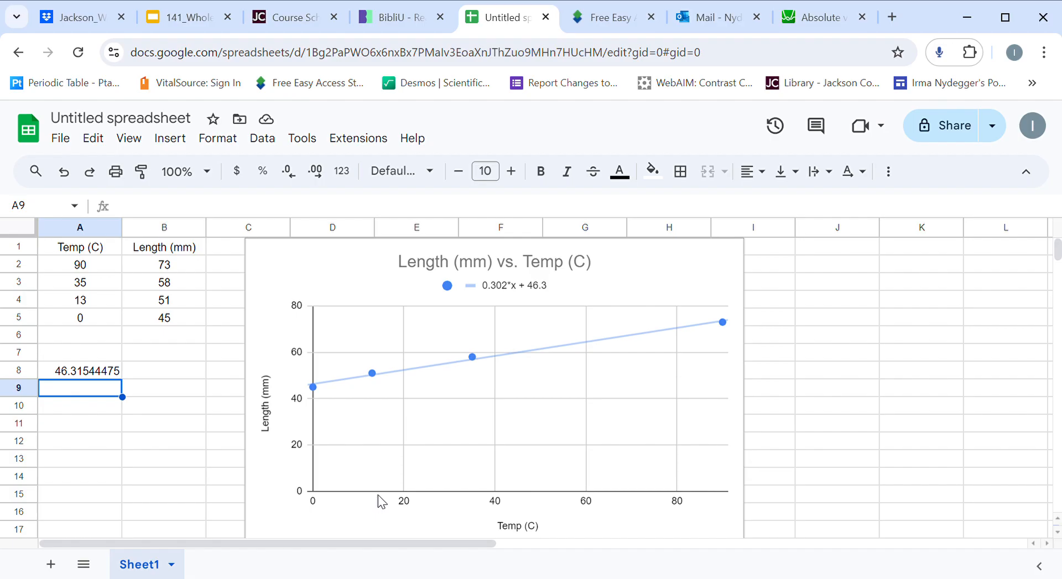
Replace the INTERCEPT arguments in A8 with the ranges in reversed order, A2:A5 as data_y and B2:B5 as data_x
{"action": "left_click", "coordinate": [82, 375]}
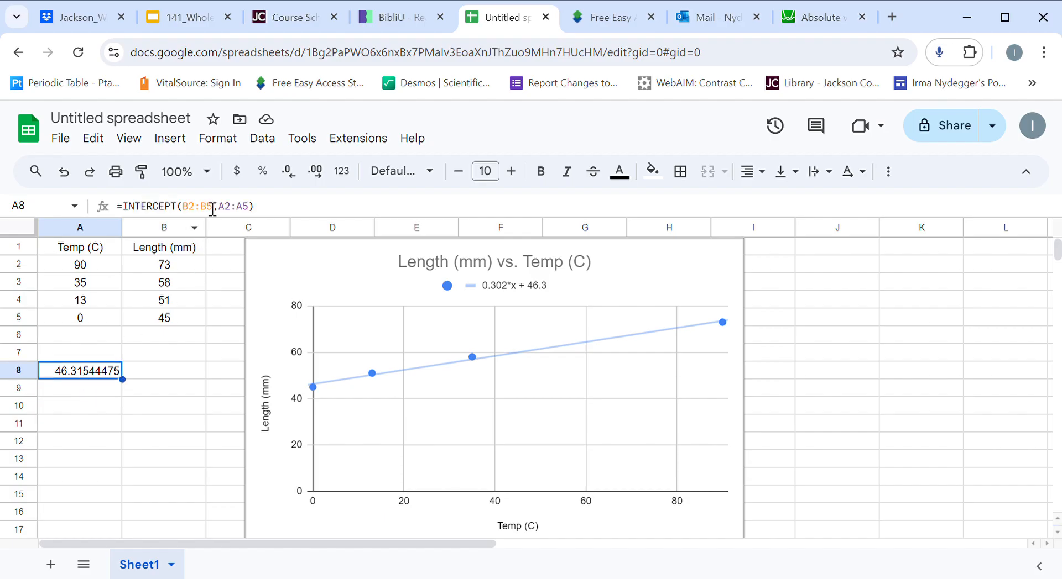
{"action": "left_click_drag", "start_coordinate": [184, 208], "coordinate": [272, 220]}
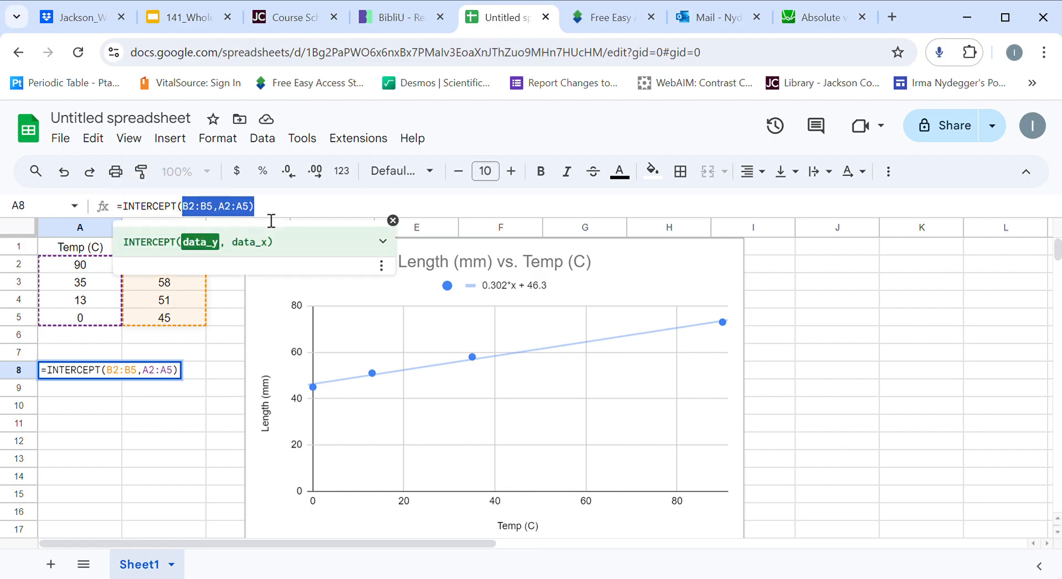
{"action": "key", "text": "BackSpace"}
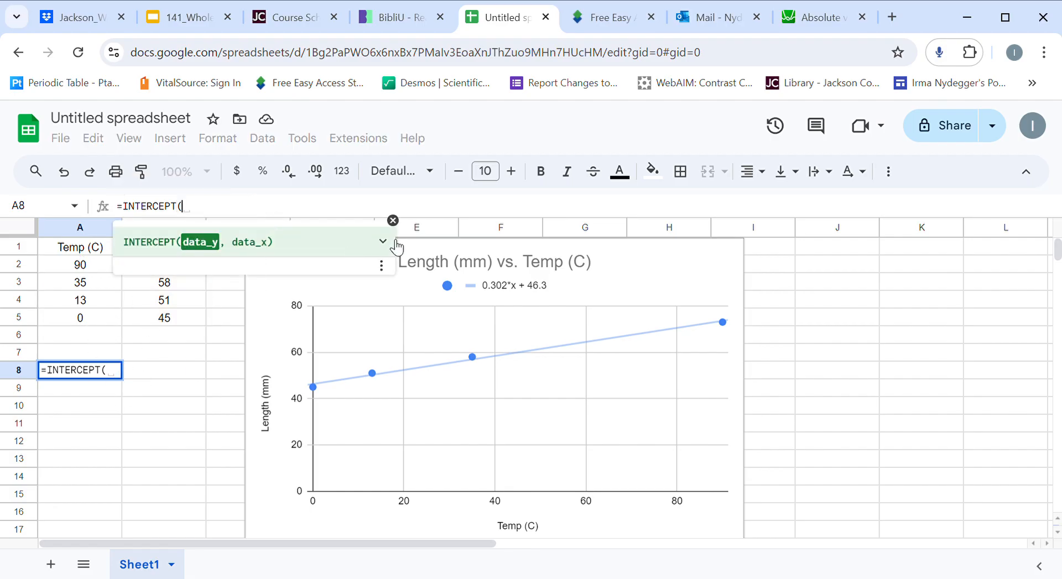
{"action": "left_click", "coordinate": [118, 375]}
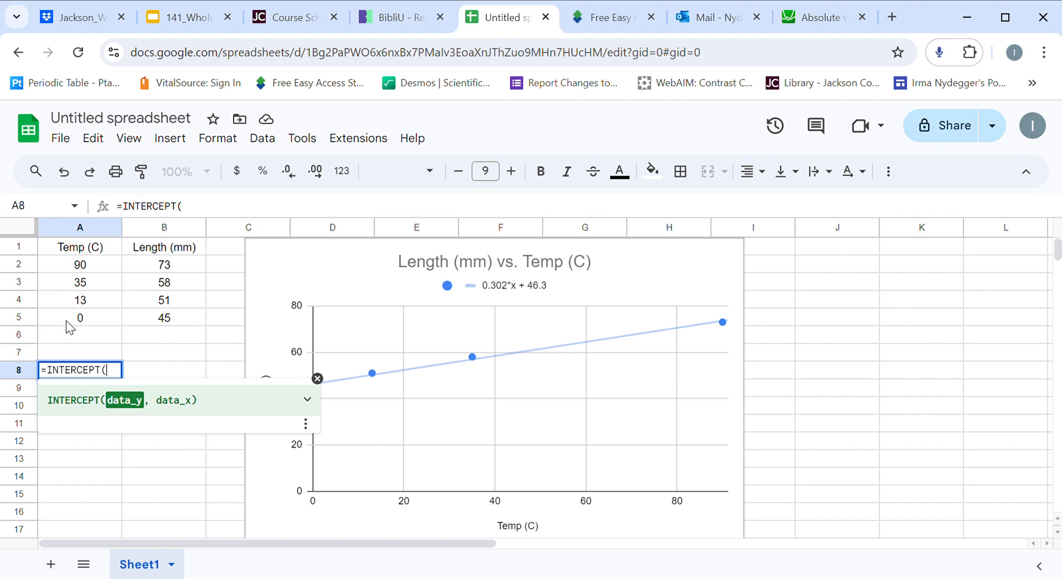
{"action": "left_click", "coordinate": [108, 267]}
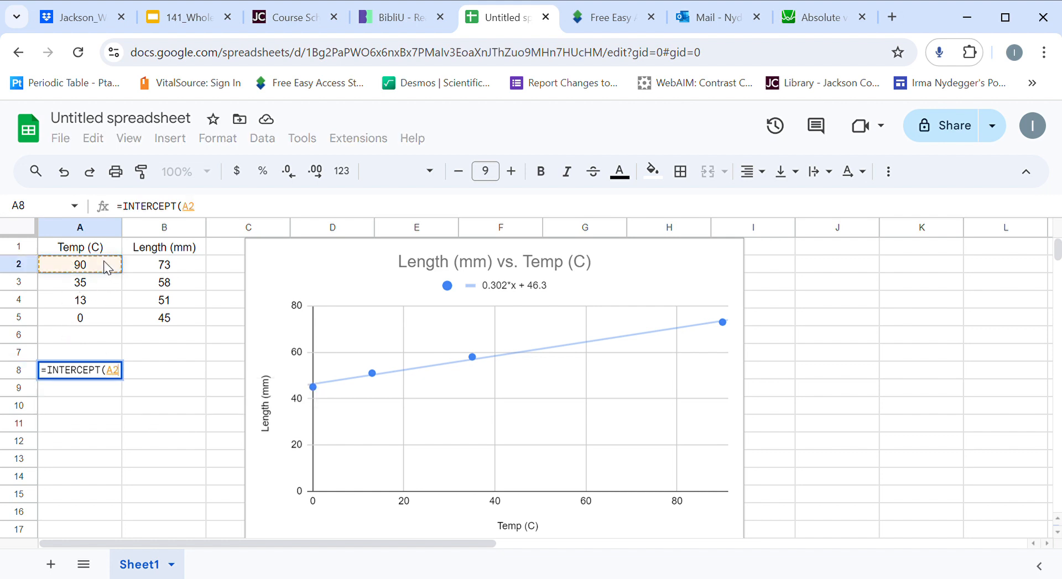
{"action": "left_click_drag", "start_coordinate": [108, 268], "coordinate": [111, 323]}
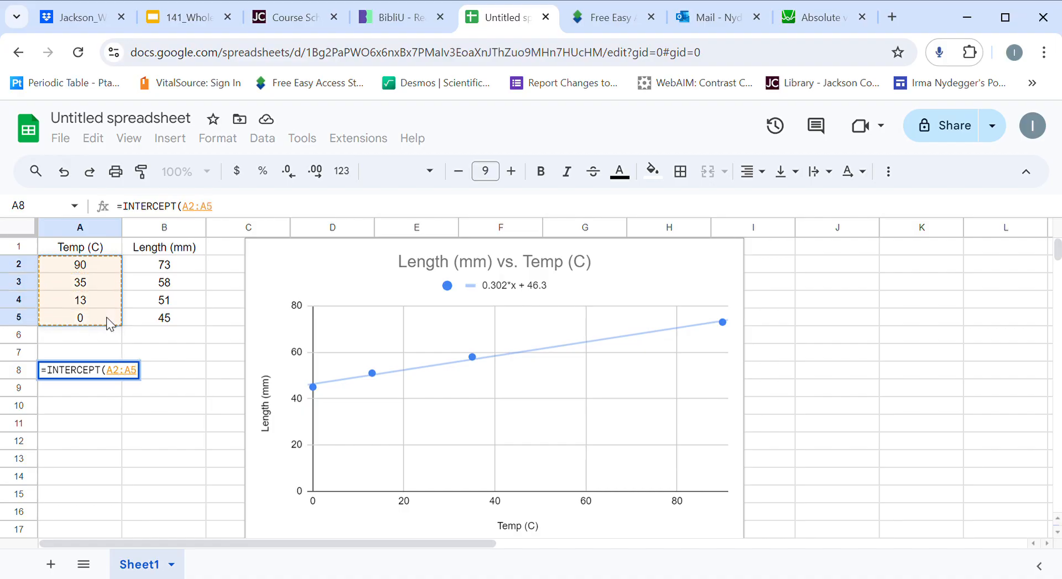
{"action": "type", "text": ","}
{"action": "left_click", "coordinate": [141, 266]}
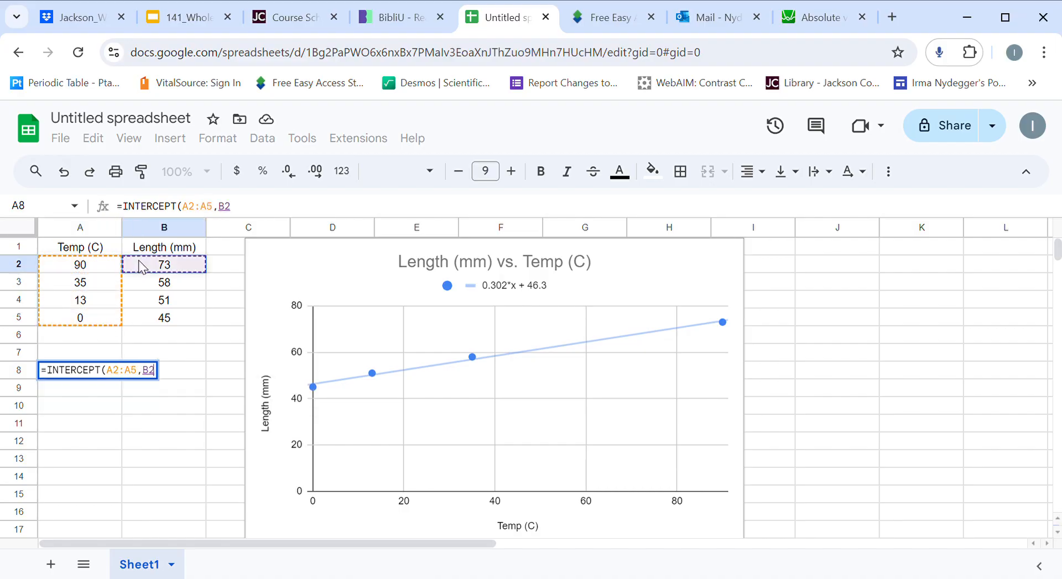
{"action": "left_click_drag", "start_coordinate": [142, 268], "coordinate": [151, 328]}
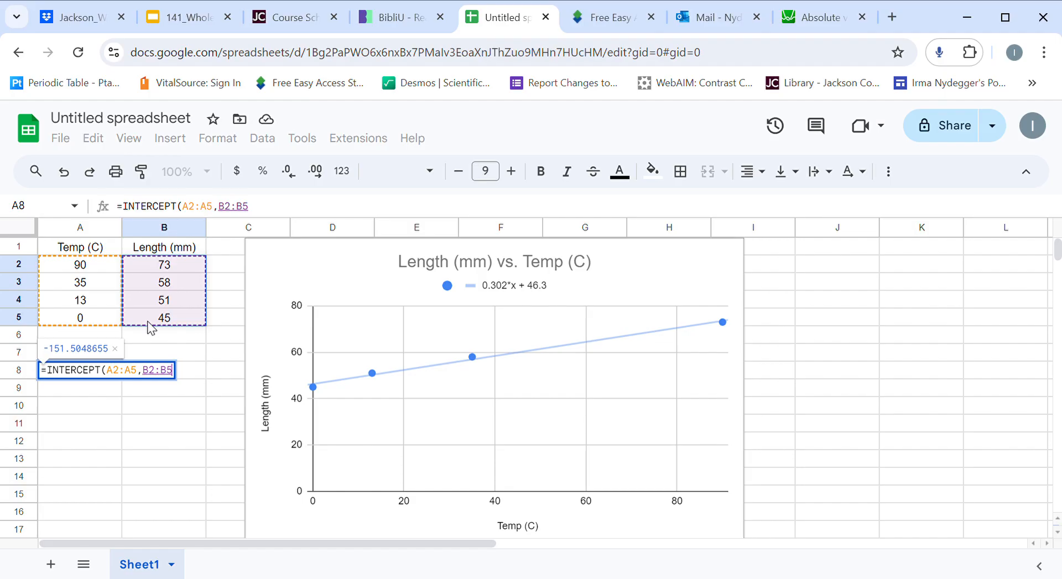
{"action": "type", "text": ")"}
{"action": "key", "text": "Return"}
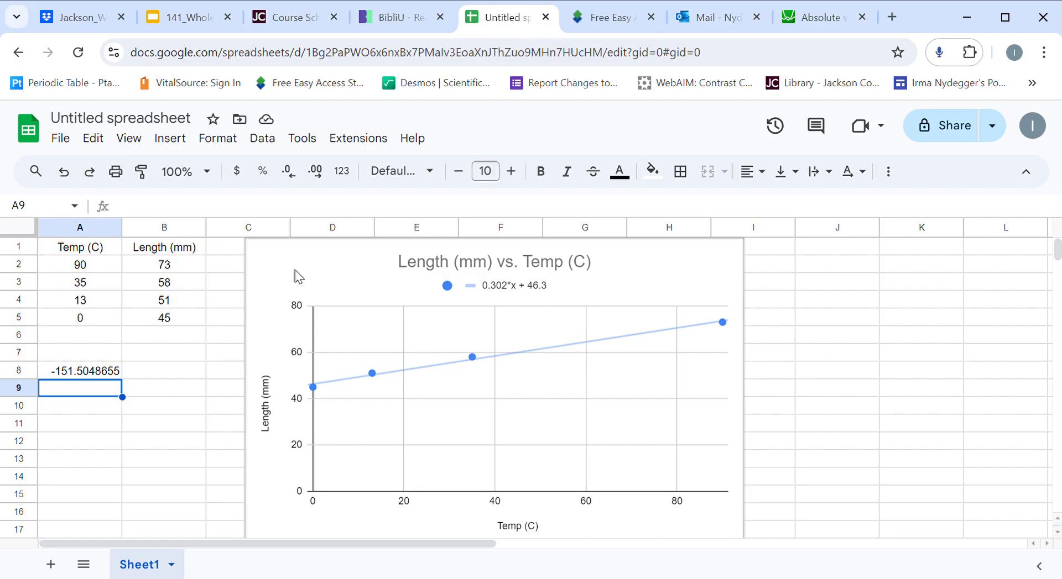
Select the Length (mm) vs. Temp (C) chart
{"action": "left_click", "coordinate": [251, 250]}
{"action": "left_click", "coordinate": [97, 140]}
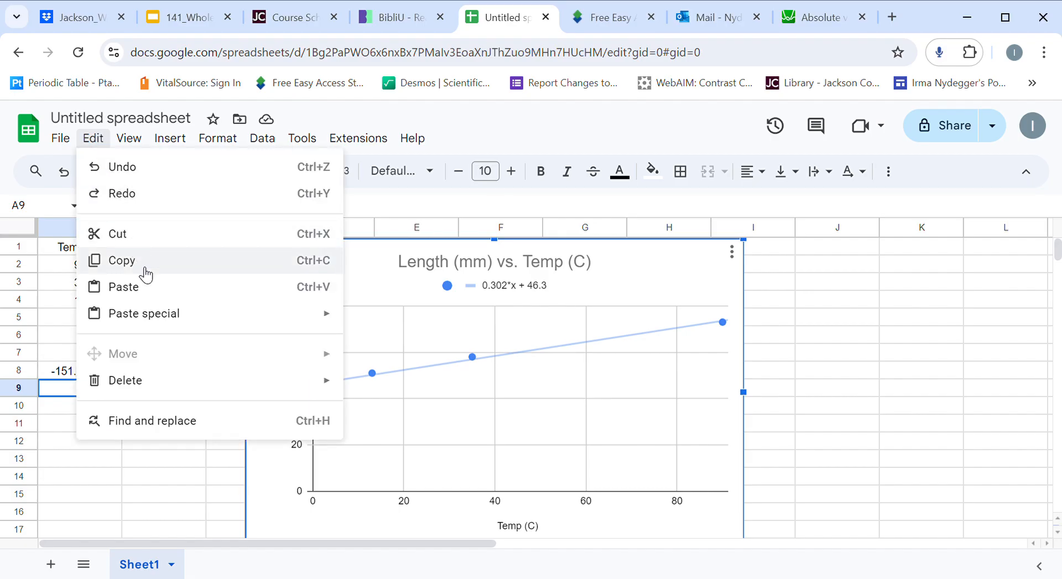
{"action": "left_click", "coordinate": [707, 271]}
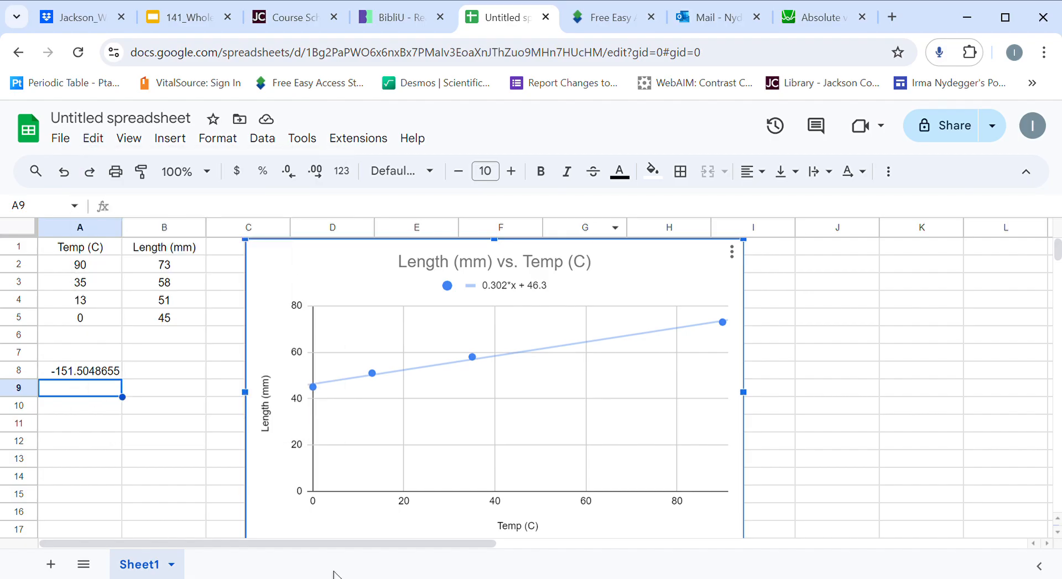